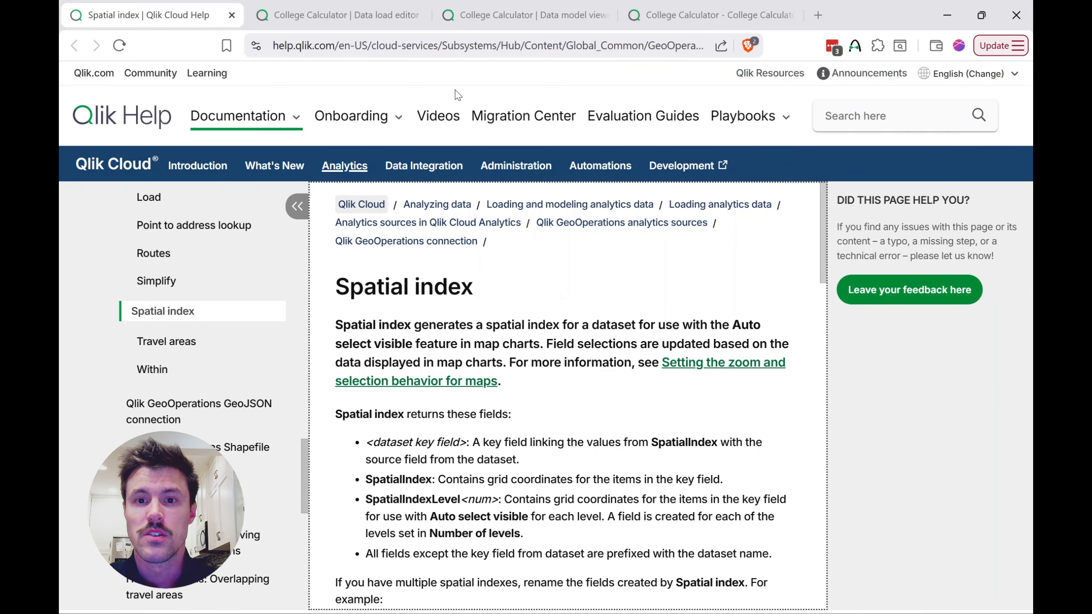
Step: In the College Calculator sheet, reset the map to its full extent and select ten colleges across the south-central United States
left_click(673, 17)
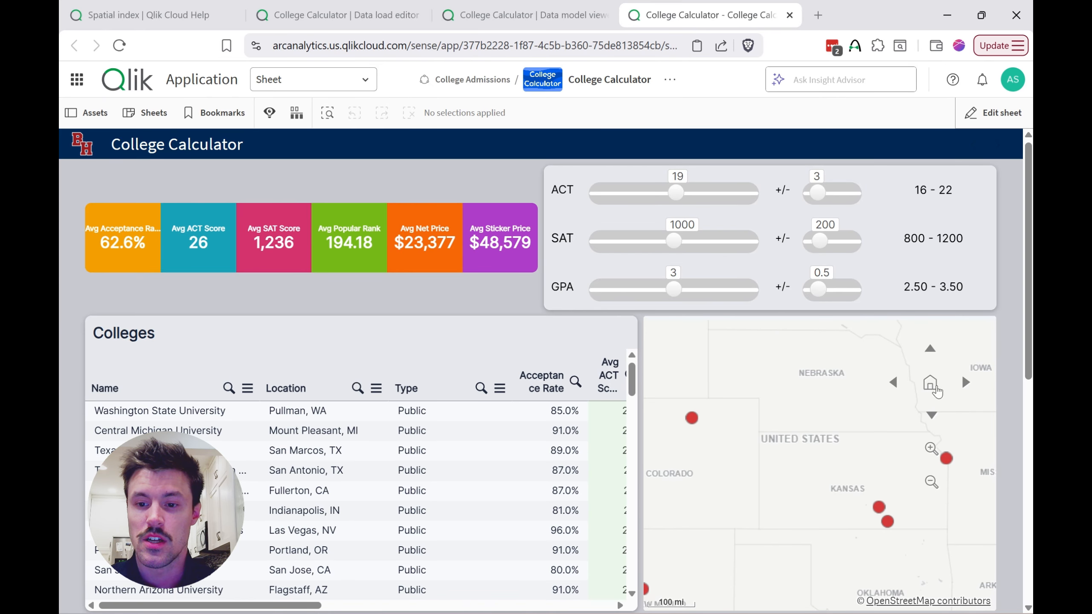
left_click(931, 385)
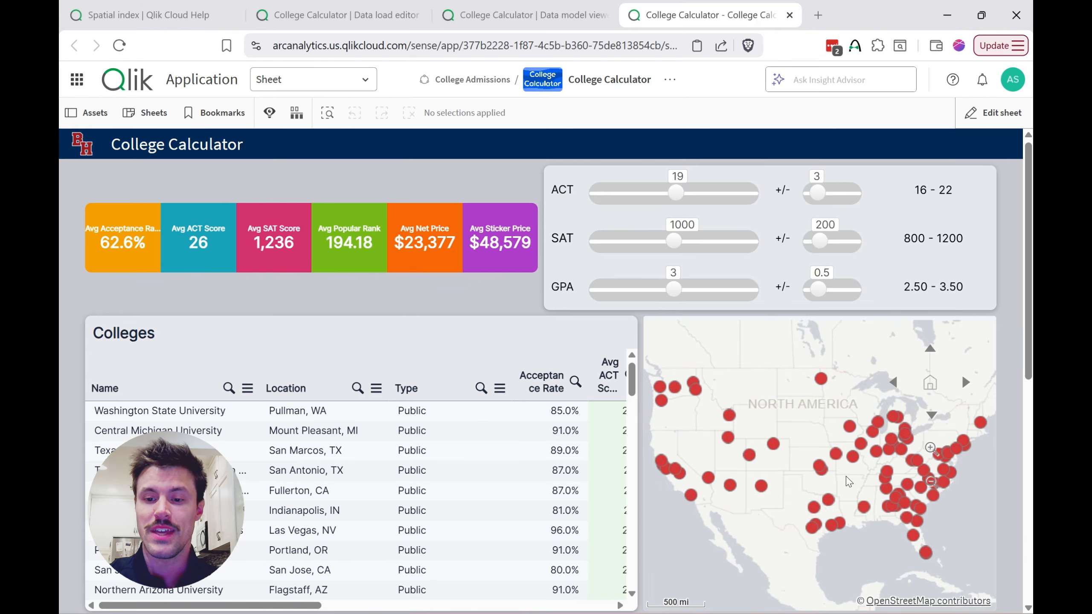
scroll(847, 478, "up", 3)
mouse_move(818, 459)
left_mouse_down()
mouse_move(755, 359)
mouse_move(716, 450)
mouse_move(733, 590)
mouse_move(871, 607)
mouse_move(951, 540)
mouse_move(913, 453)
mouse_move(808, 412)
mouse_move(789, 428)
left_mouse_up()
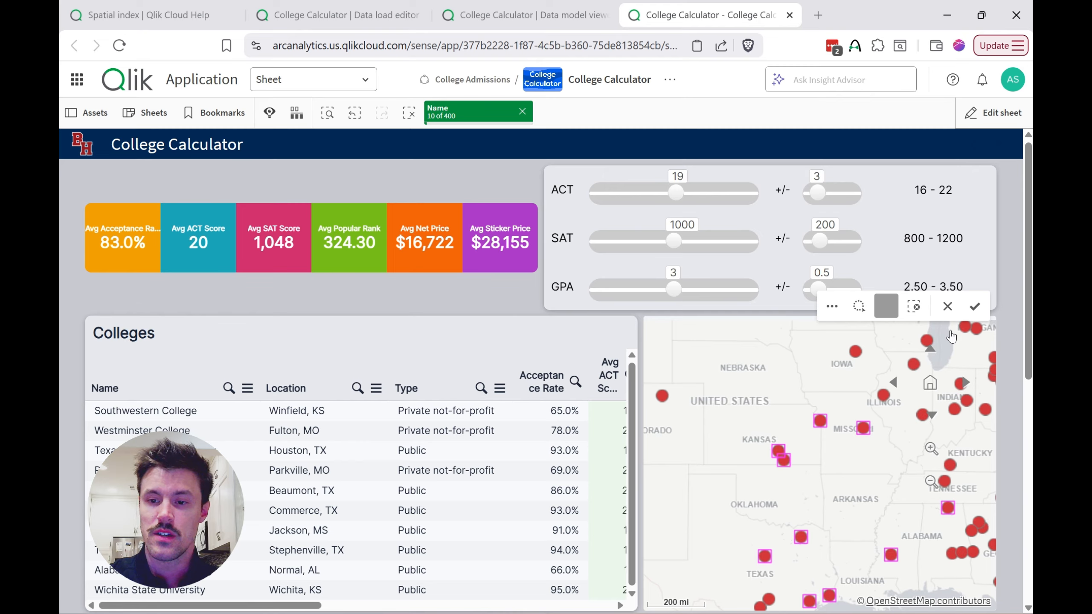
left_click(975, 306)
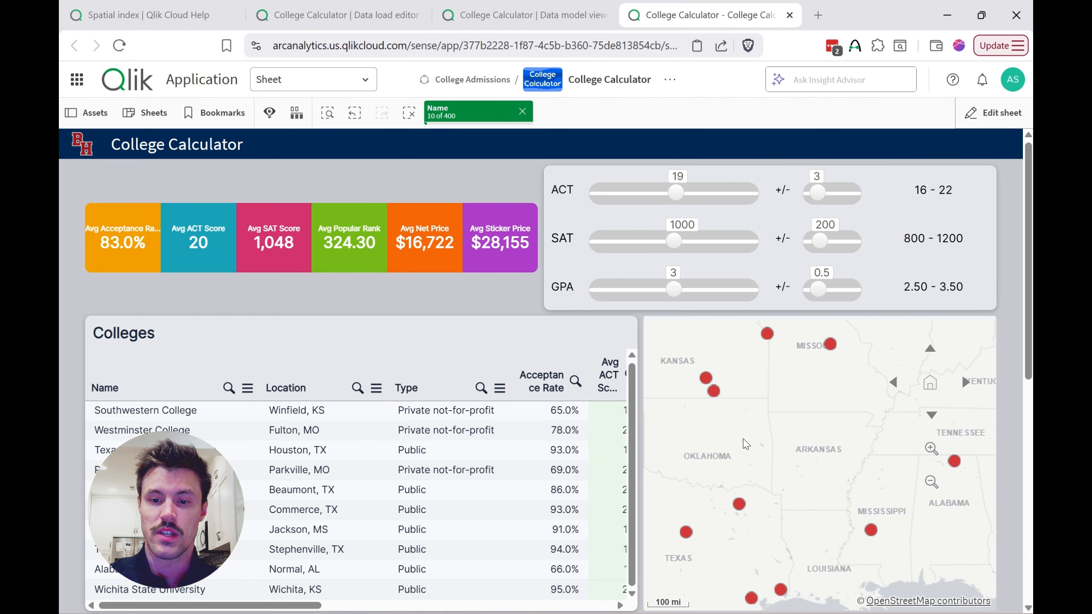
Step: Narrow the map selection to the four Kansas and Missouri colleges, and clear the Name selection
left_click(714, 391)
left_click(705, 379)
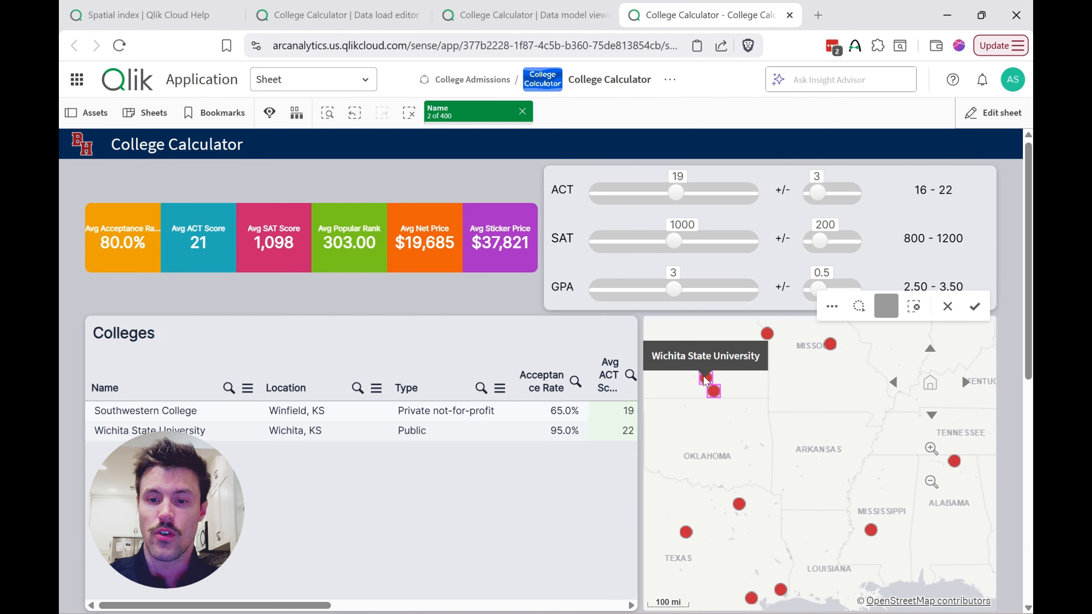
scroll(705, 379, "down", 2)
left_click(771, 338)
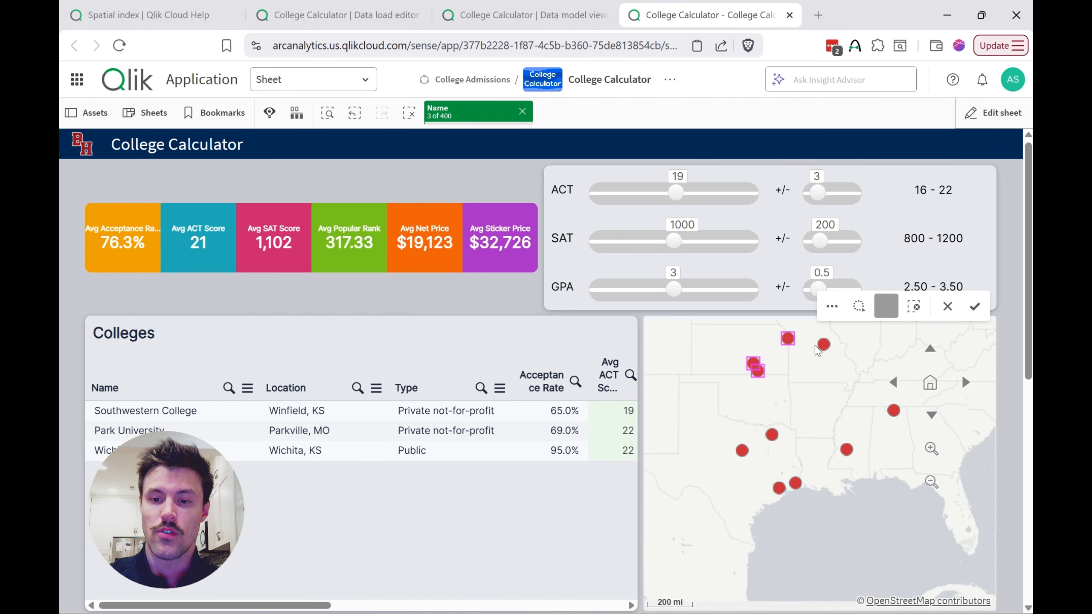
scroll(818, 350, "up", 3)
mouse_move(800, 355)
left_mouse_down()
mouse_move(805, 393)
mouse_move(840, 457)
mouse_move(866, 331)
left_mouse_up()
left_click(974, 307)
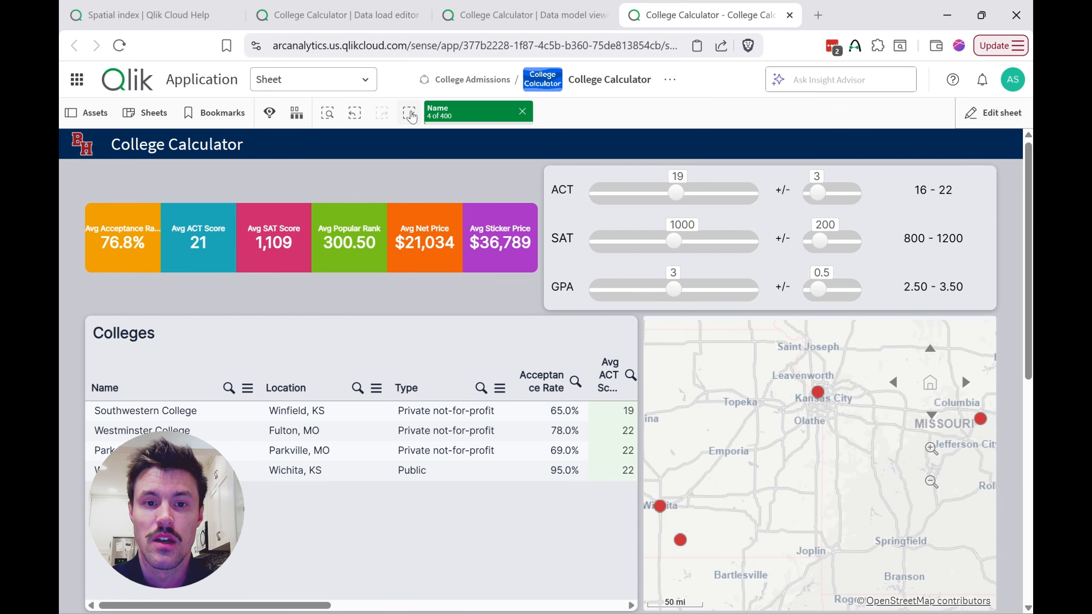
left_click(521, 112)
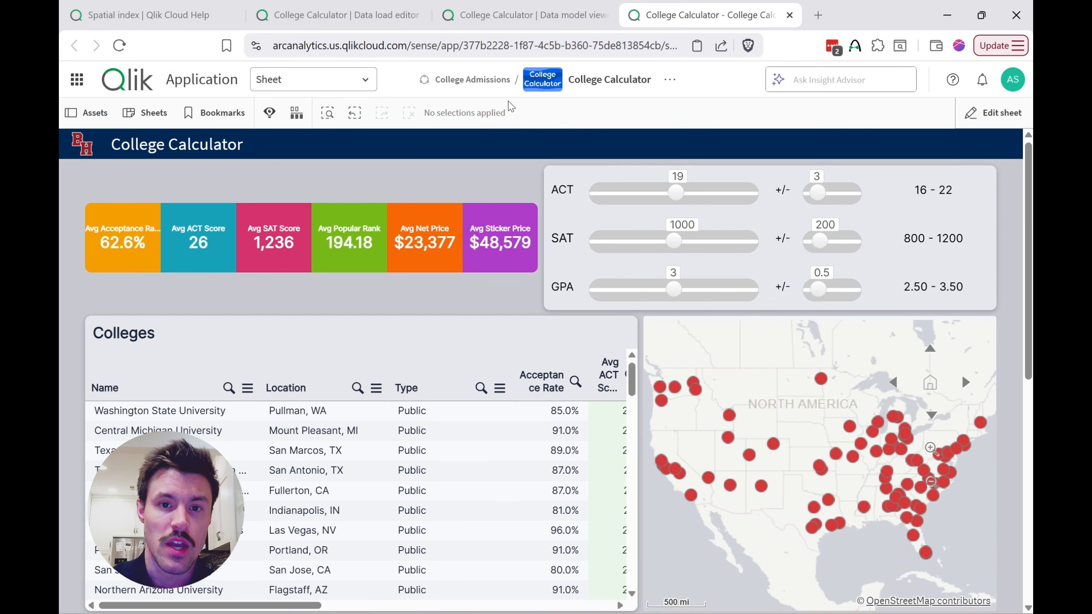
Step: In the data model viewer, inspect the Colleges table and preview its fields across to Location ID
left_click(528, 22)
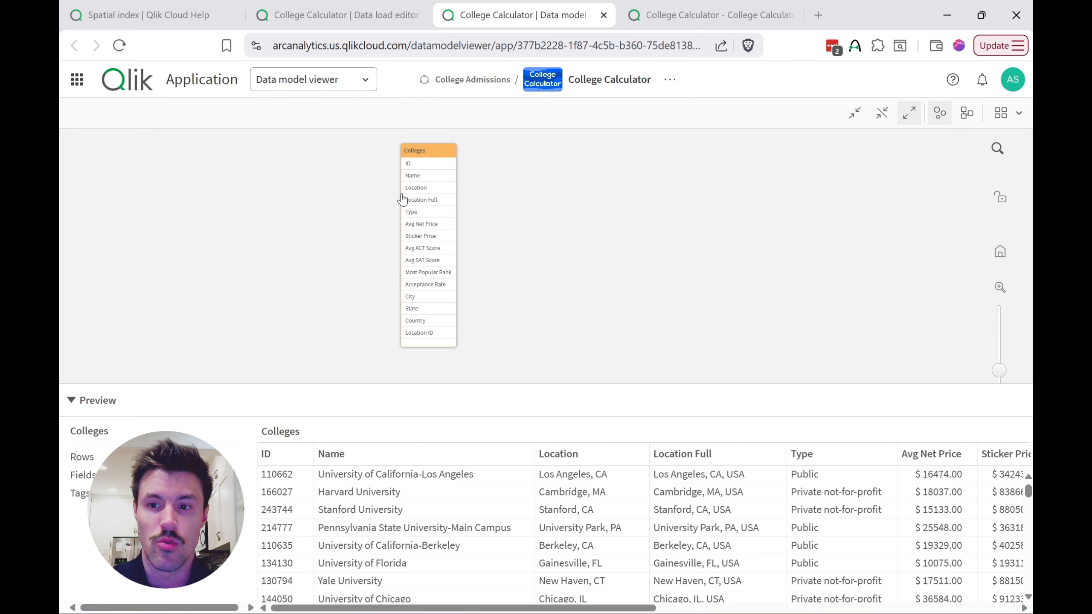
left_click(1001, 251)
left_click_drag(727, 167, 513, 159)
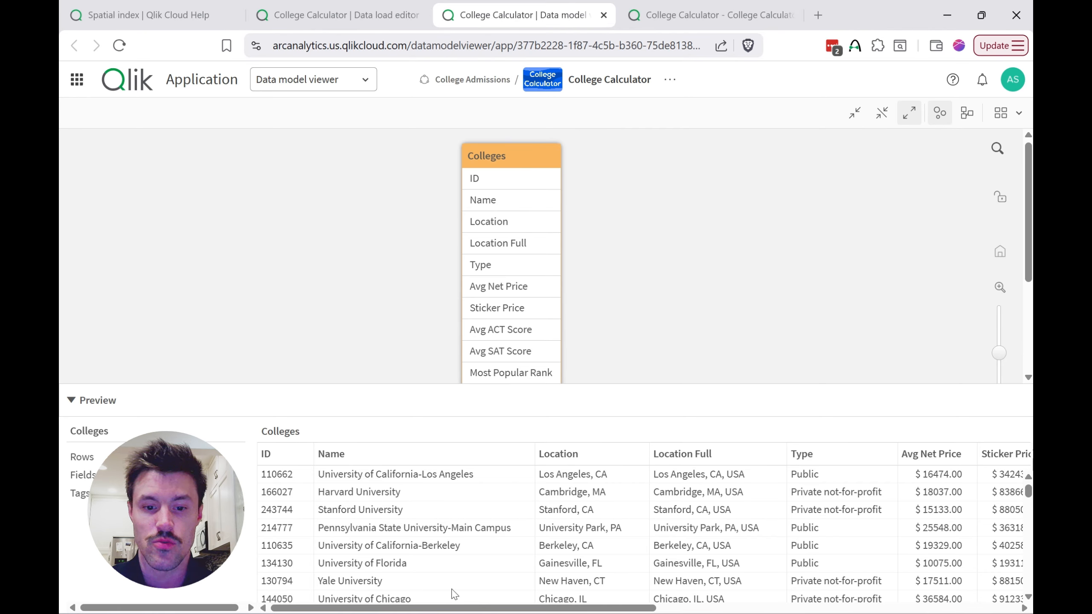
left_click_drag(464, 608, 515, 597)
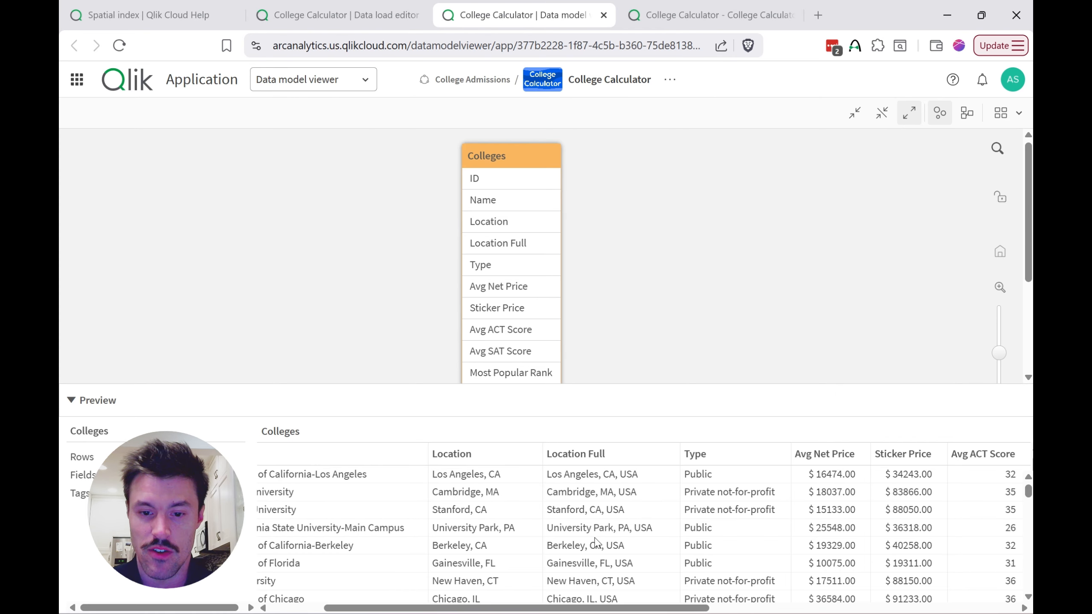
left_click_drag(613, 610, 992, 609)
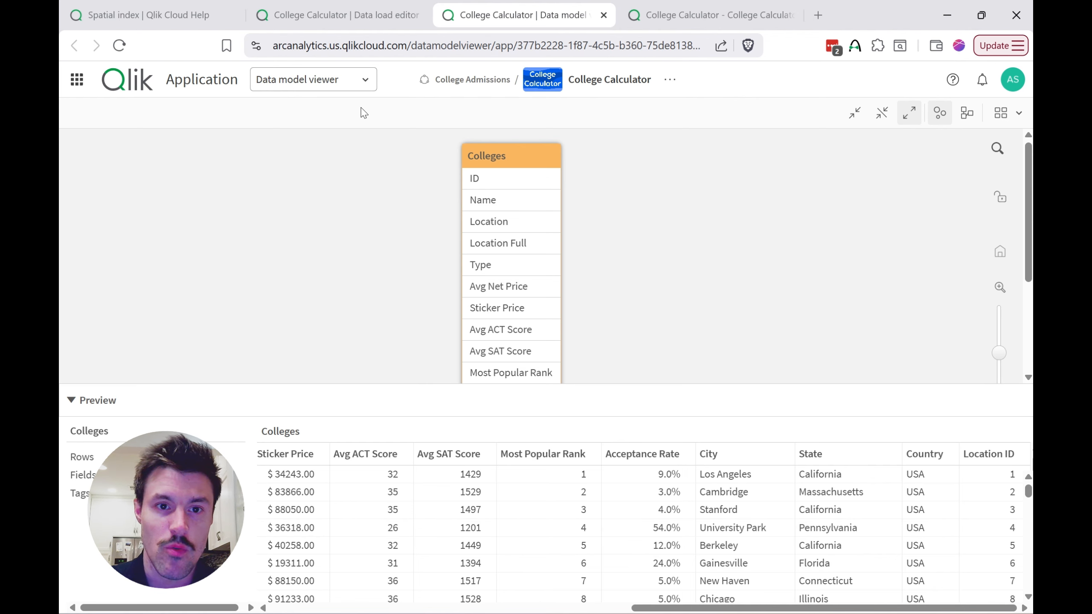
Step: In the data load editor, review the Load - College stats script's QVD source and the AutoNumber expression for Location ID
left_click(327, 20)
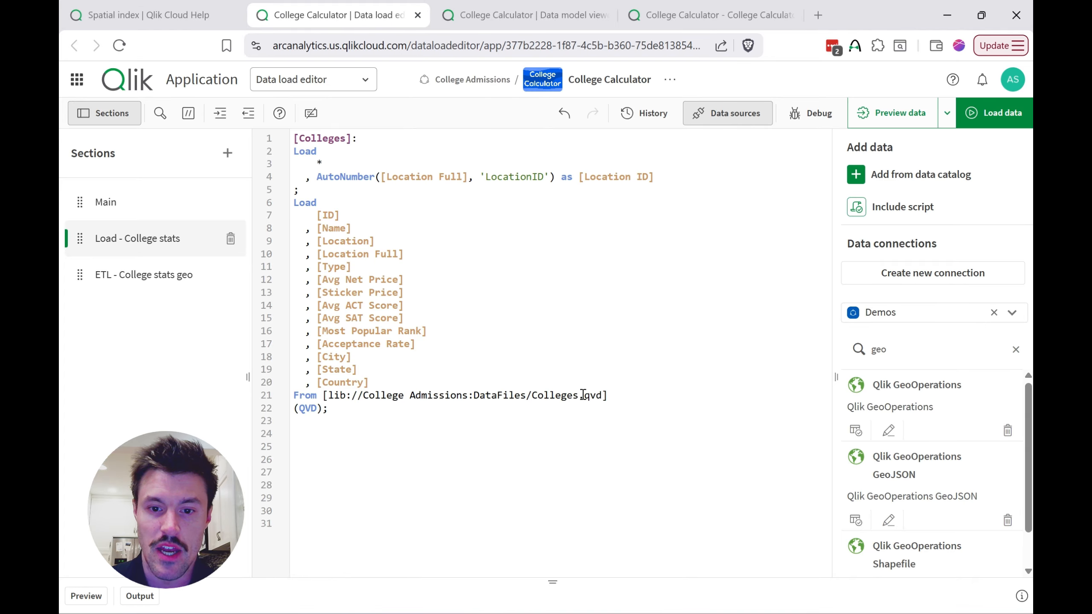
left_click(603, 395)
left_click_drag(602, 395, 330, 396)
left_click(473, 456)
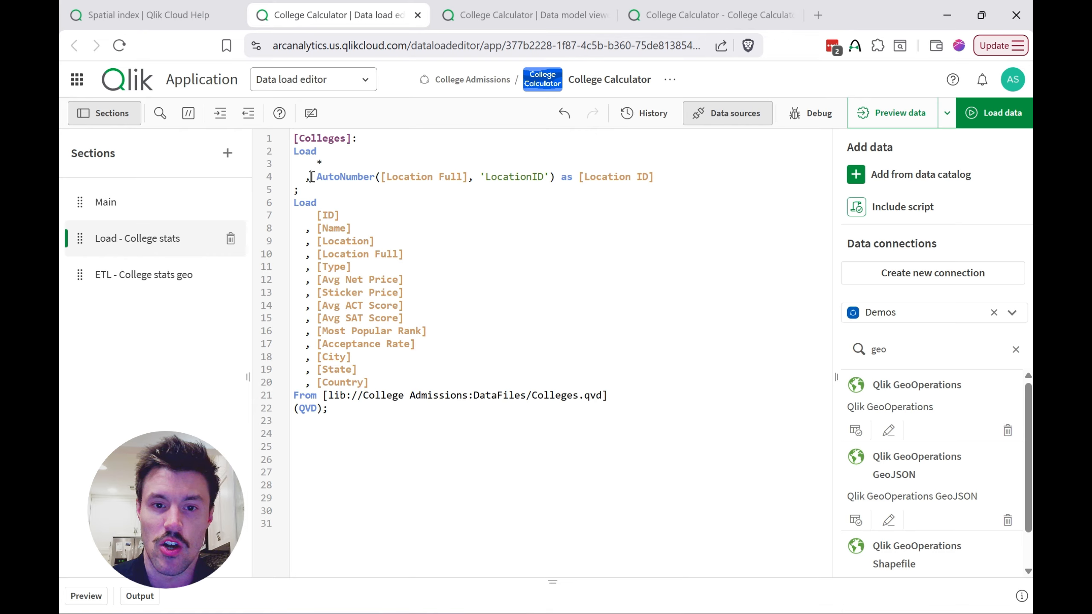
left_click_drag(311, 176, 683, 176)
left_click(683, 175)
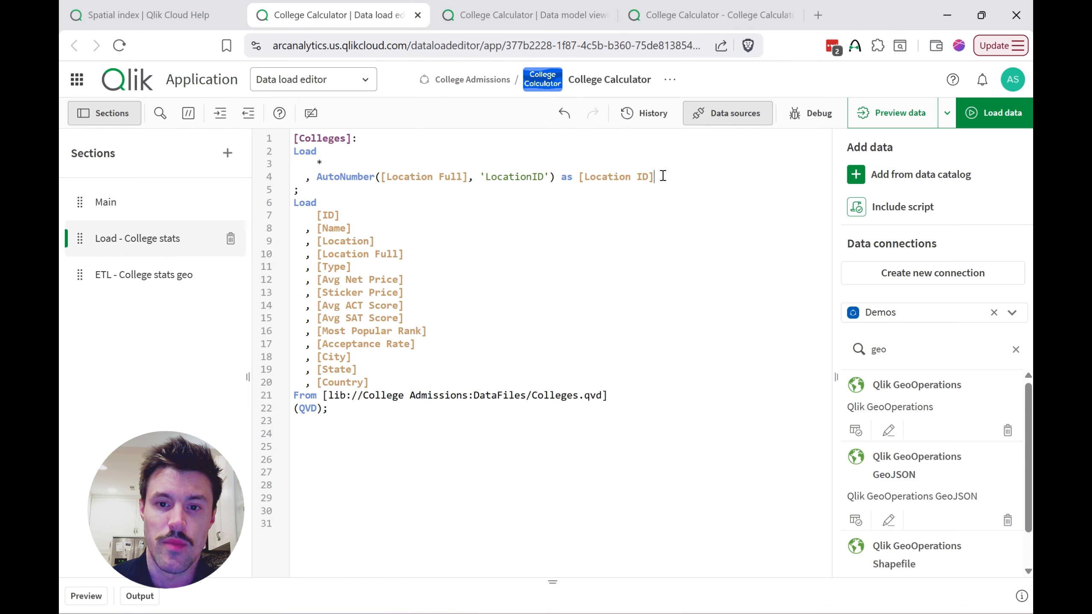
Step: Open the ETL - College stats geo section and search the connectors available for a new data connection for geo
left_click(171, 287)
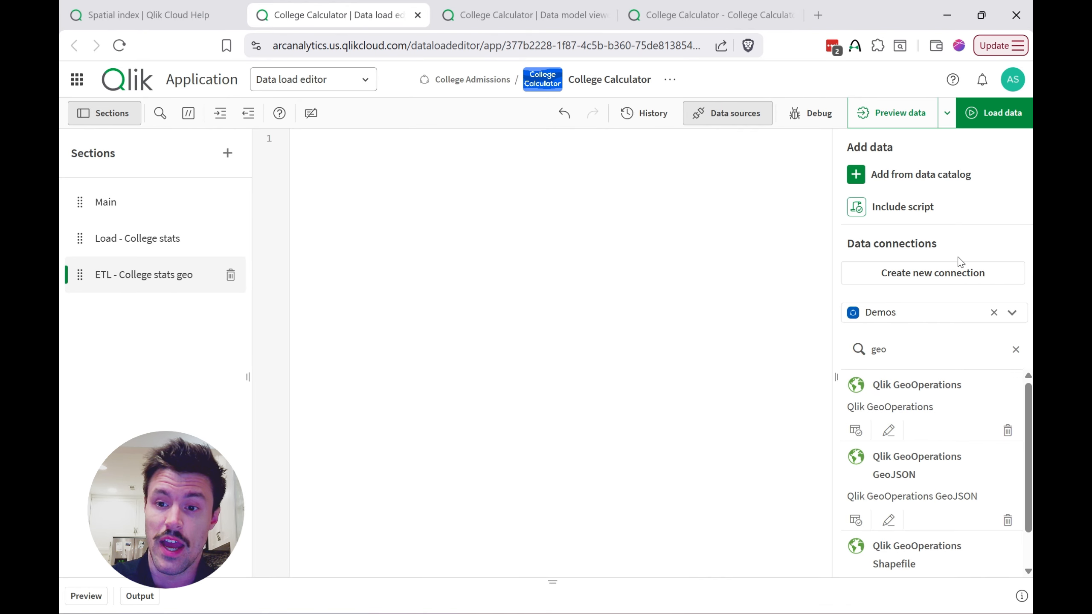
left_click(916, 278)
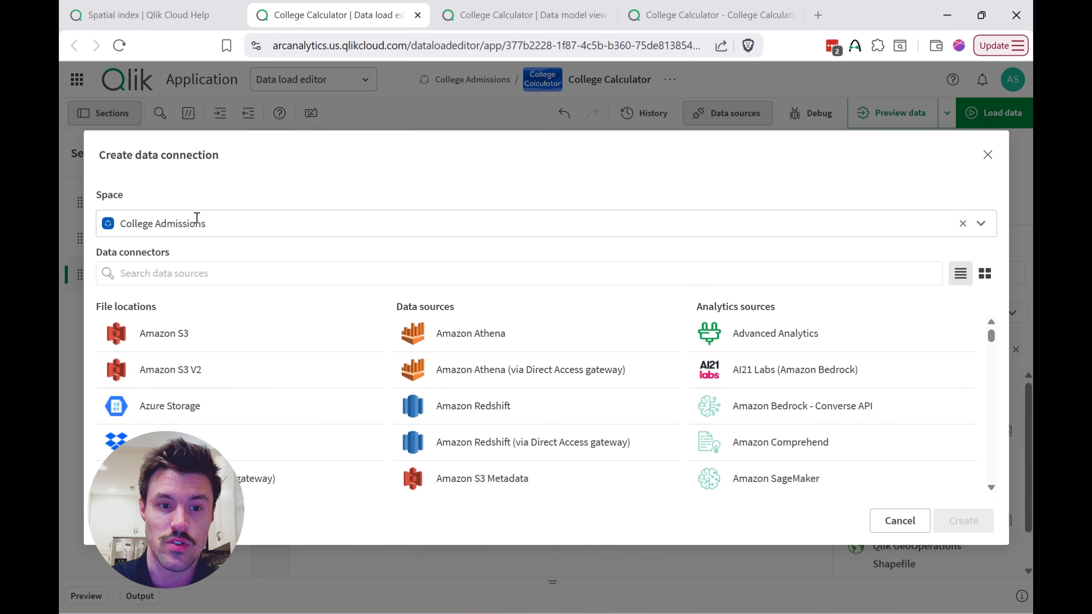
type("geo")
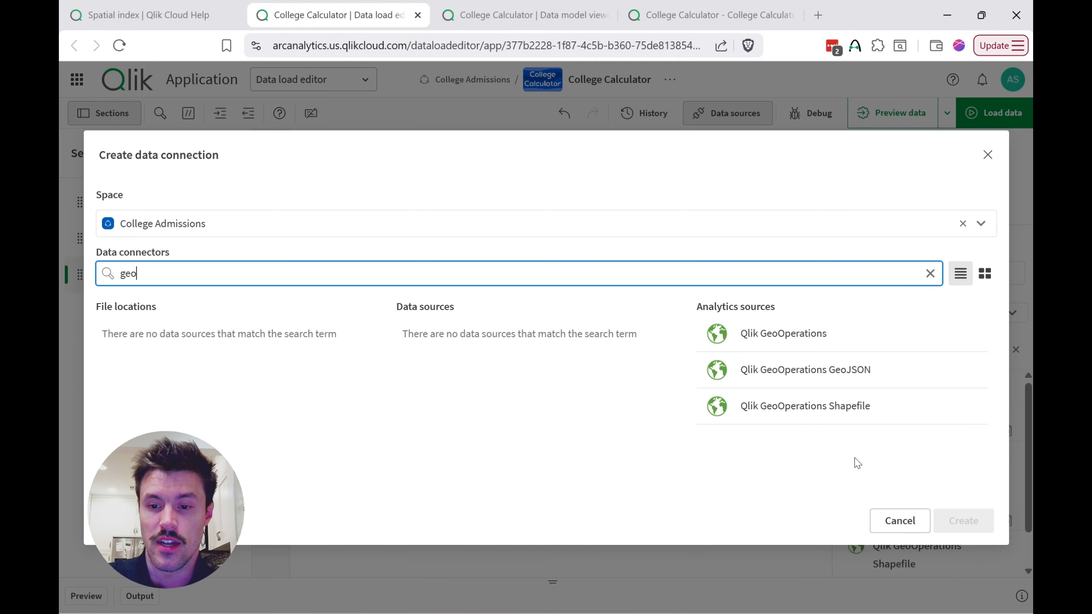
left_click(903, 522)
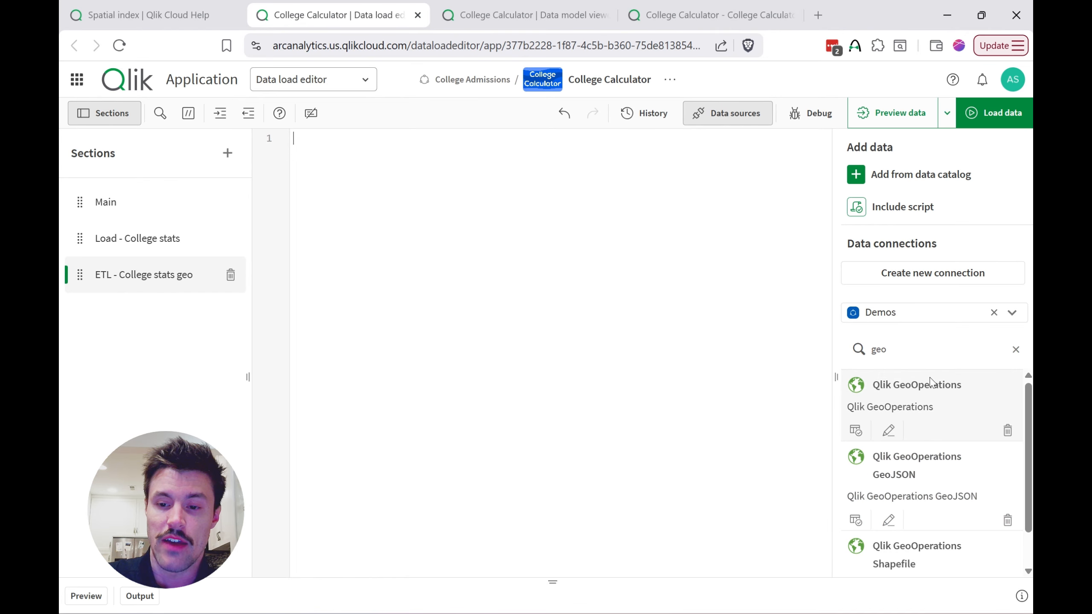
Step: Start a data selection from the Qlik GeoOperations connection and set its operation to Spatial index
left_click(855, 430)
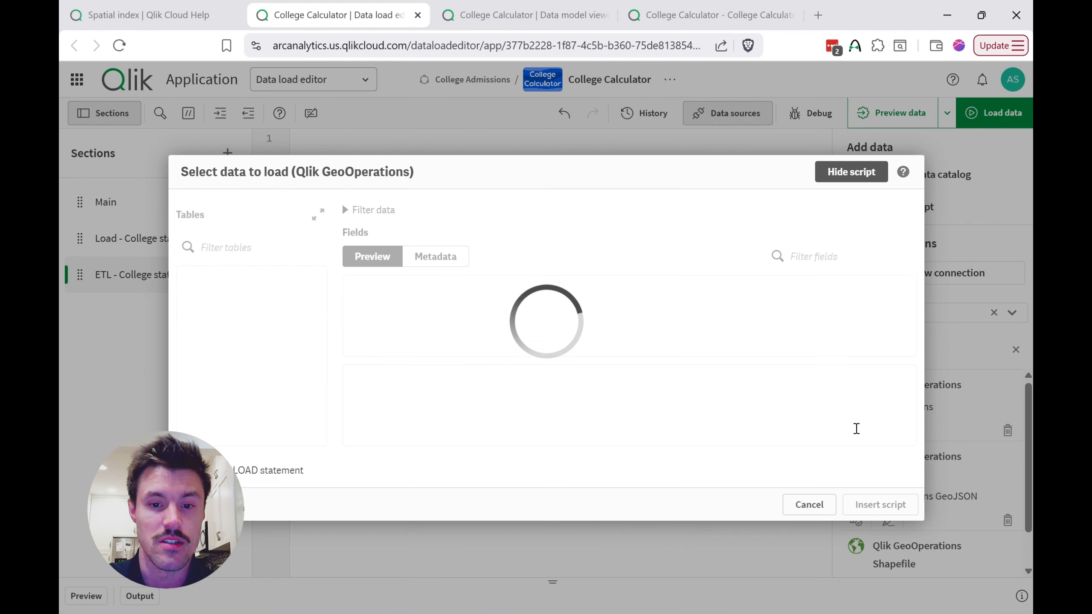
left_click(217, 231)
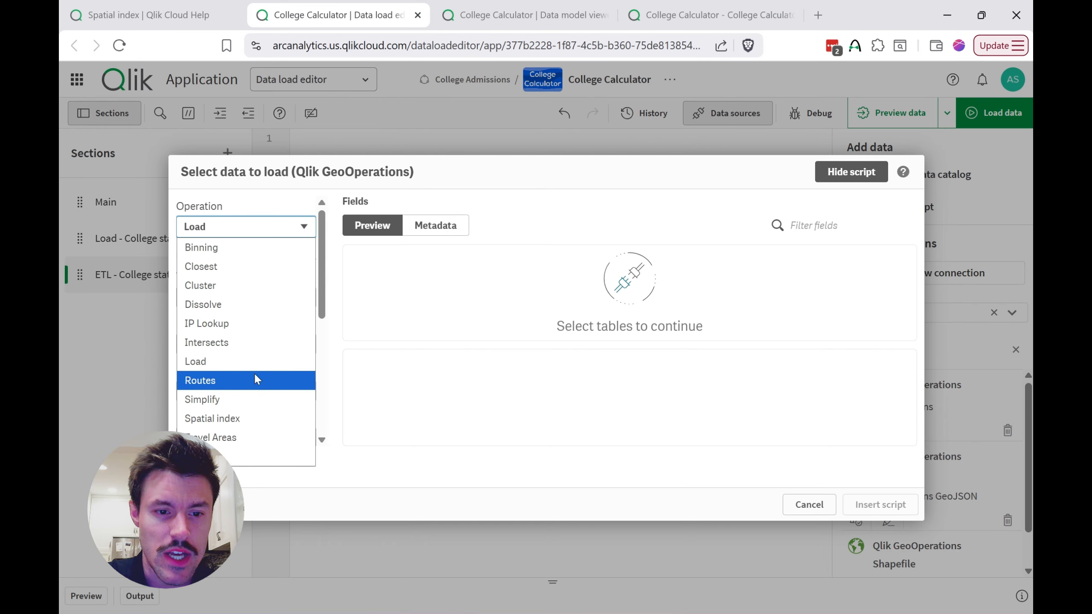
left_click(243, 419)
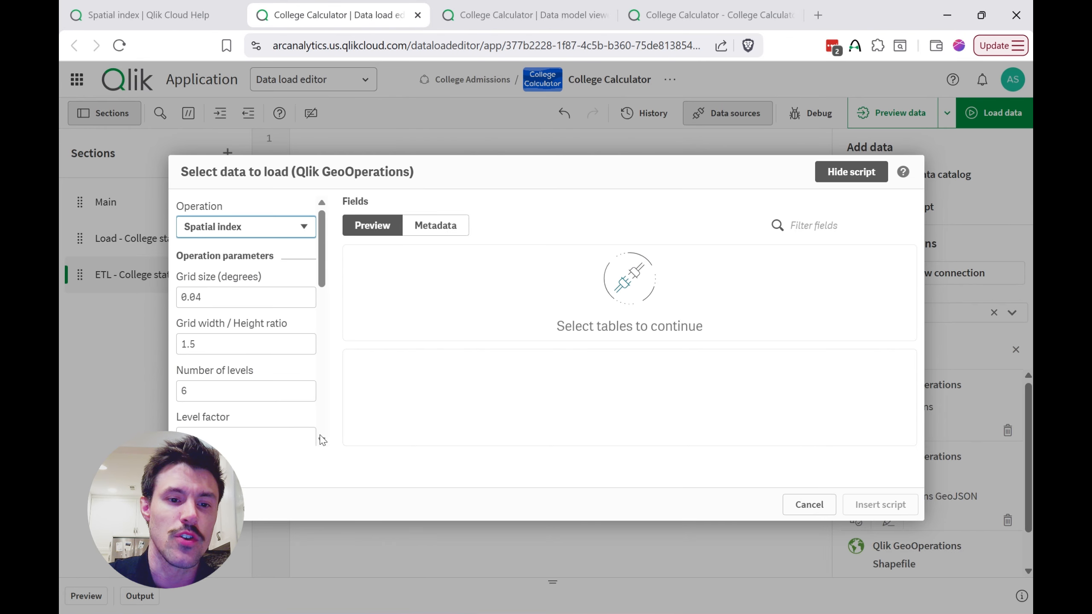
Step: Review the spatial index parameters and set Dataset 1 to a loaded table named Colleges
scroll(318, 424, "down", 1)
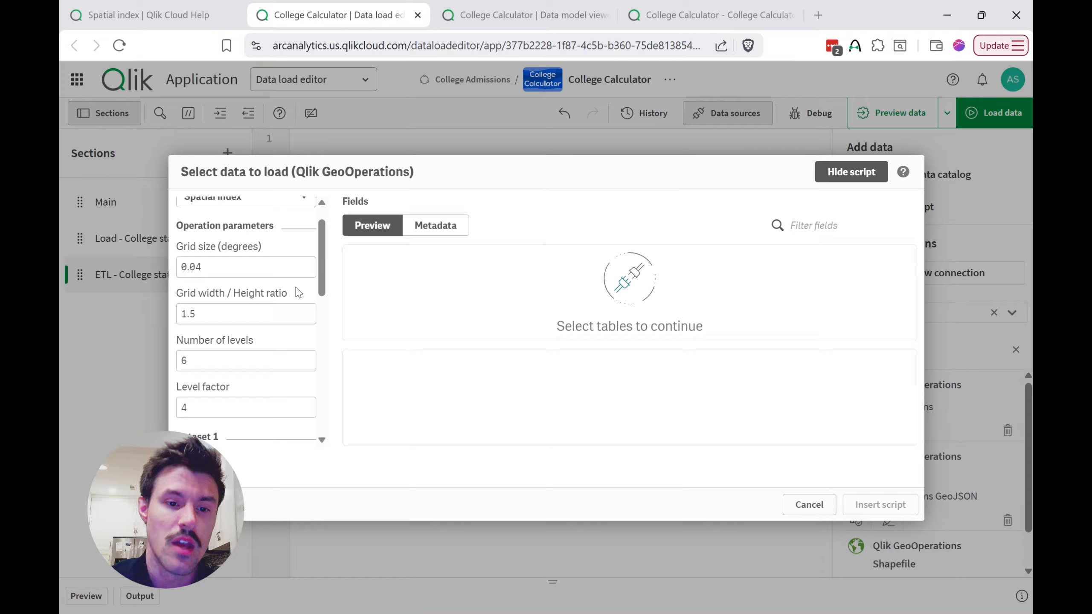
mouse_move(279, 386)
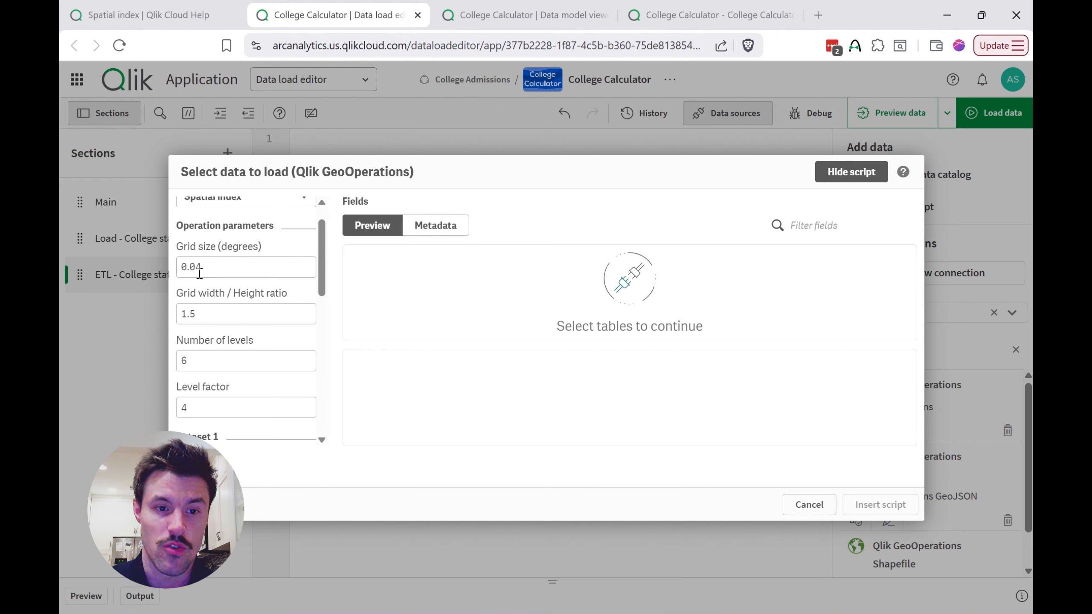
mouse_move(273, 294)
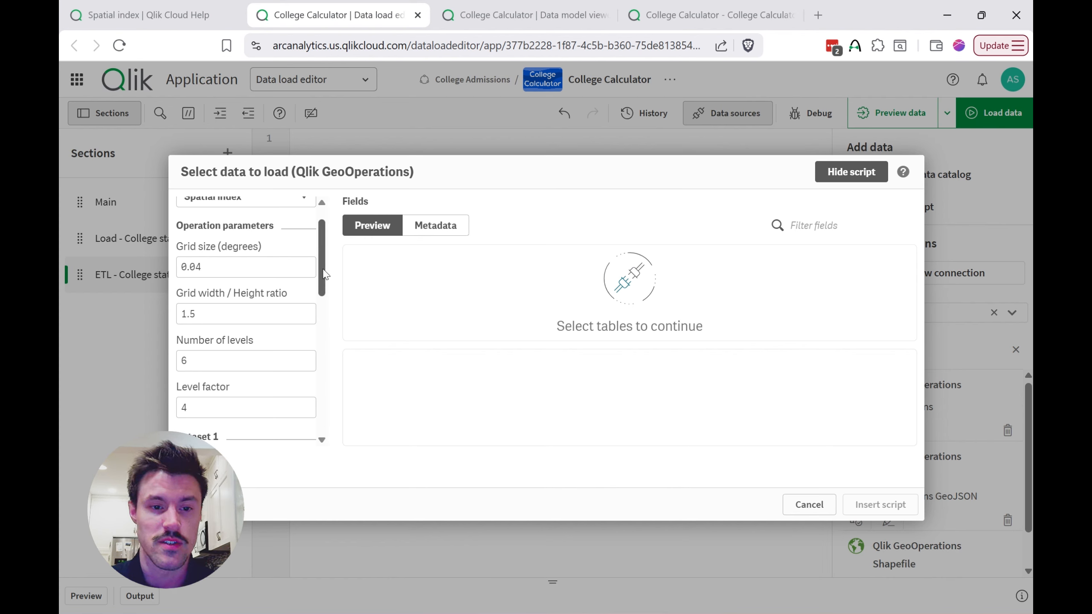
left_click_drag(325, 274, 333, 309)
scroll(305, 305, "up", 2)
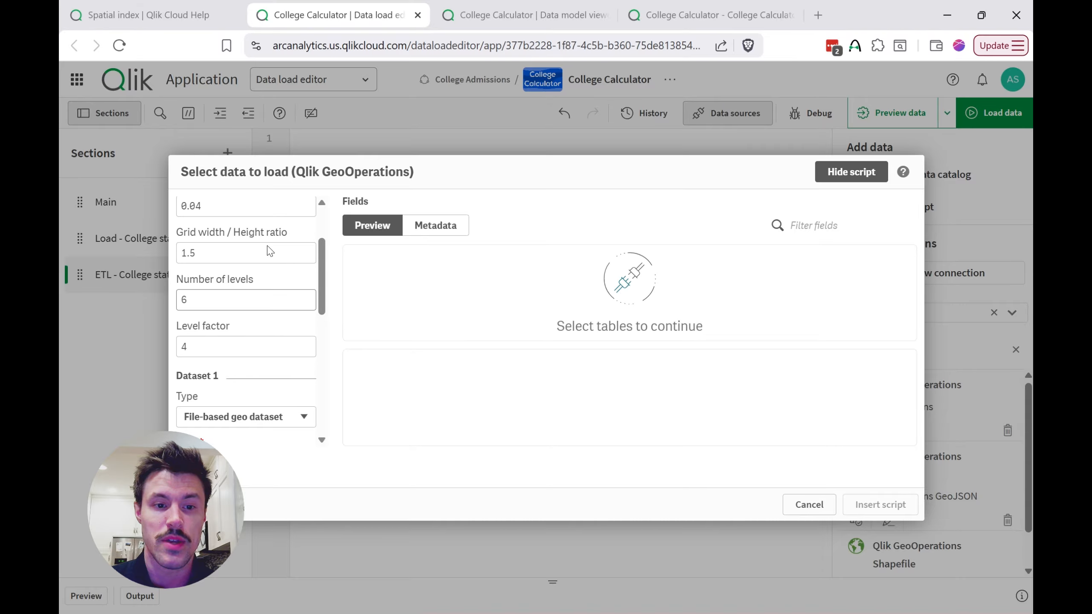
scroll(285, 336, "down", 4)
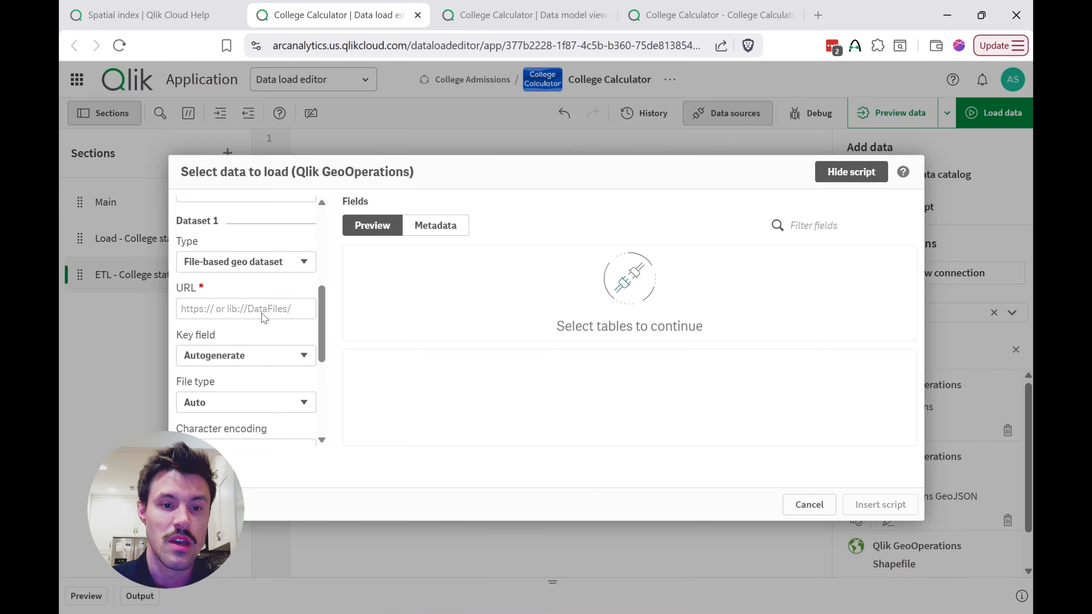
left_click(234, 260)
left_click(224, 339)
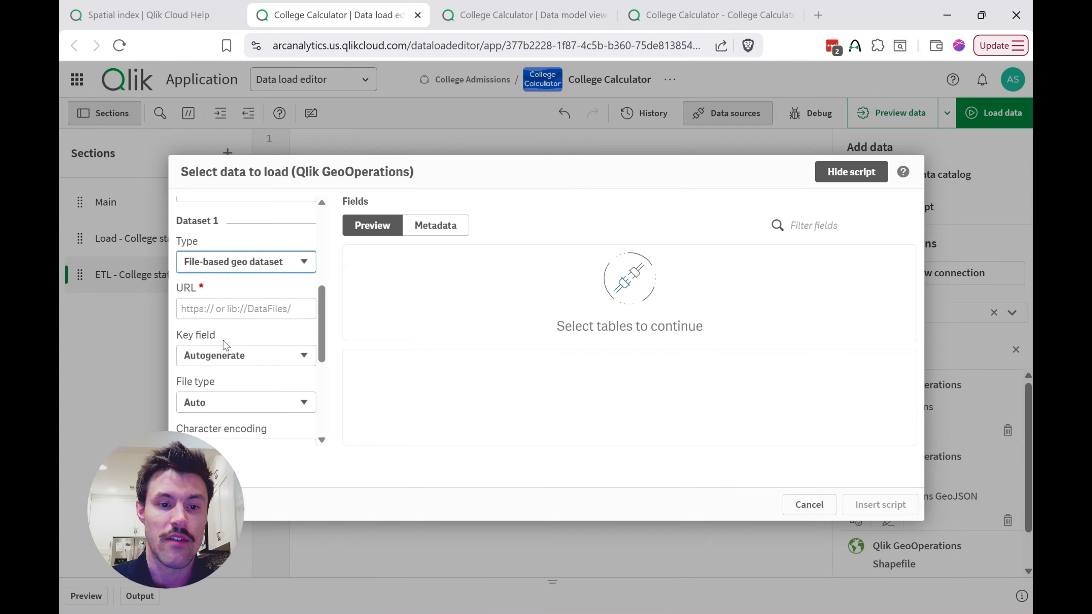
scroll(316, 337, "down", 1)
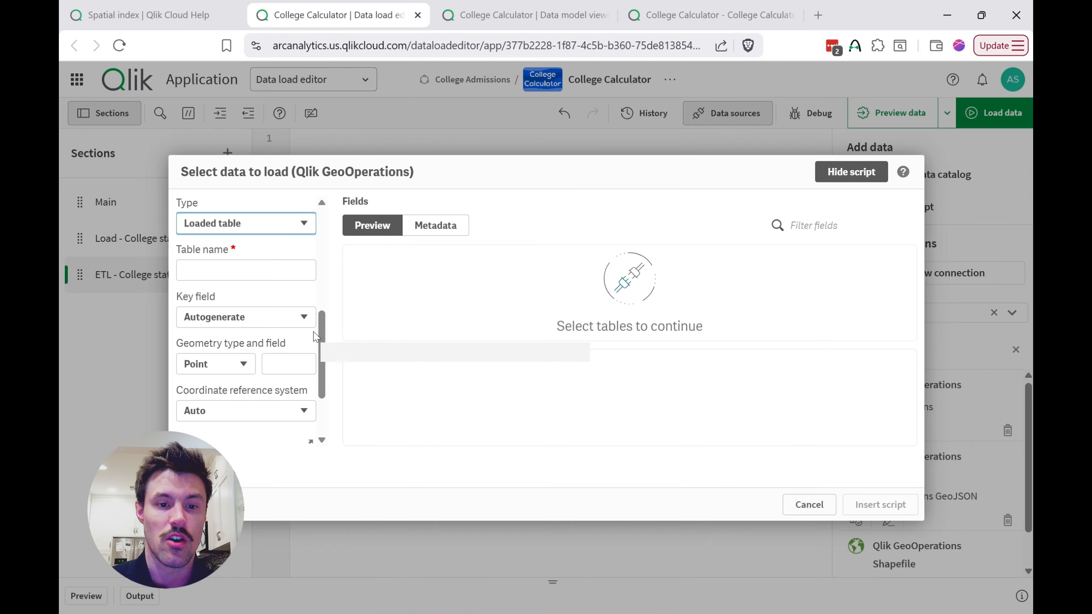
left_click(290, 268)
type("Colleges")
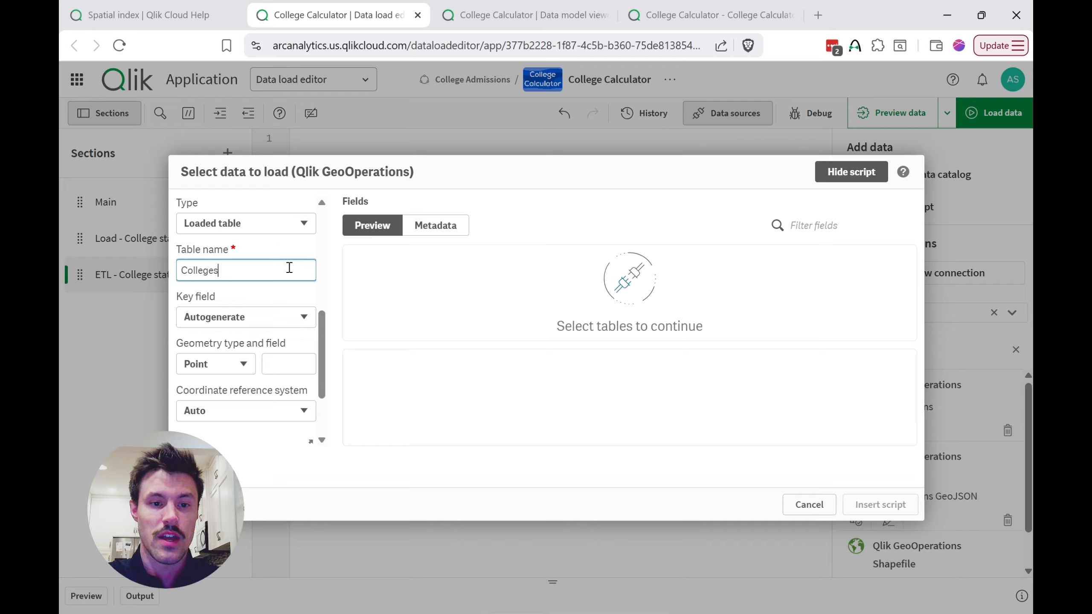
Step: Specify Location ID as the key field for the Colleges dataset
scroll(296, 302, "down", 1)
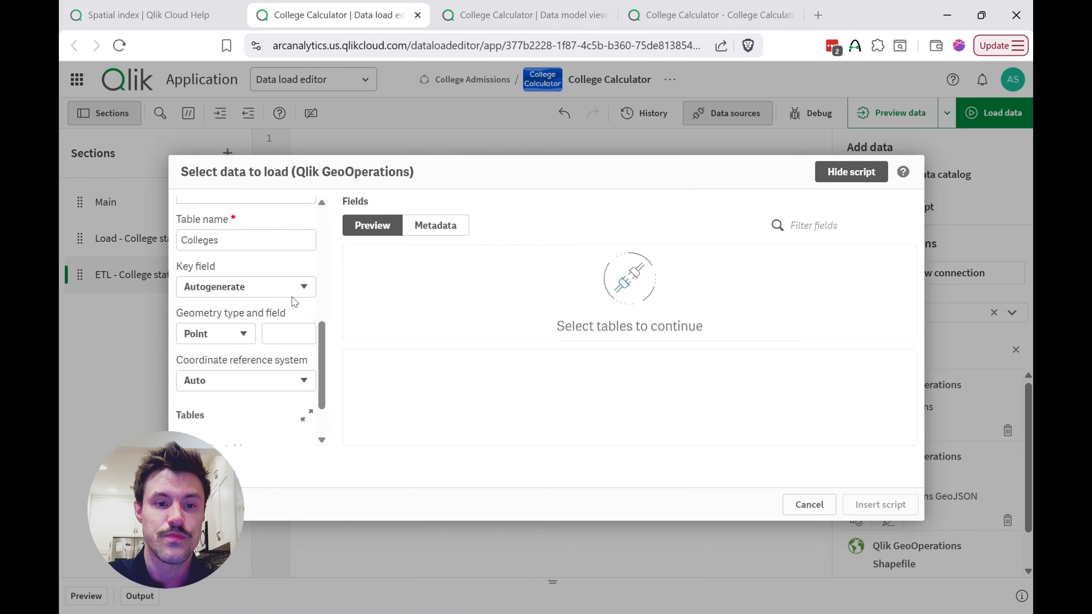
left_click(258, 288)
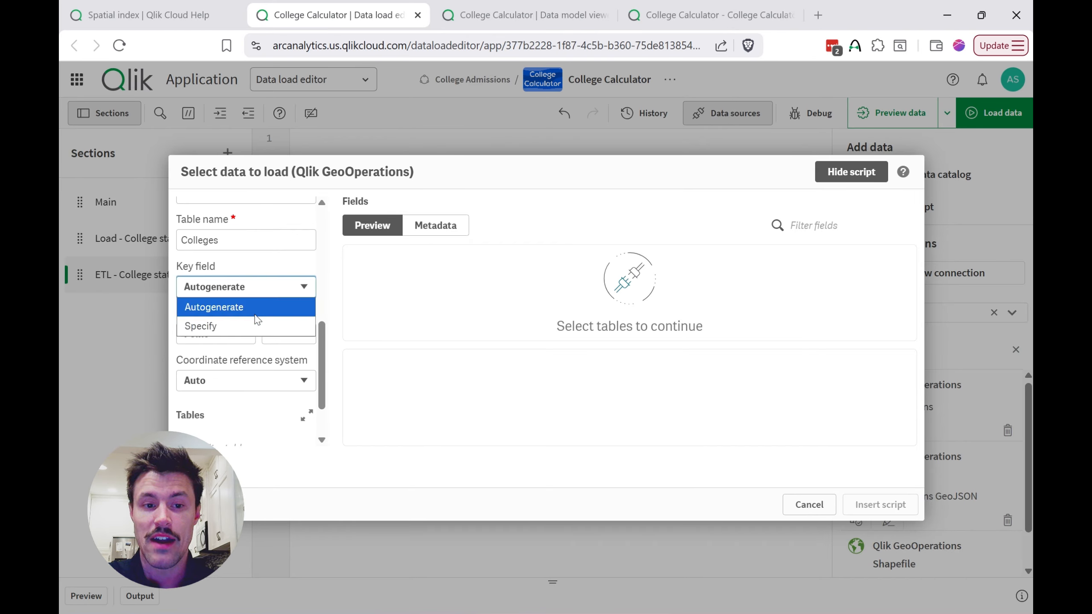
left_click(255, 322)
left_click(285, 293)
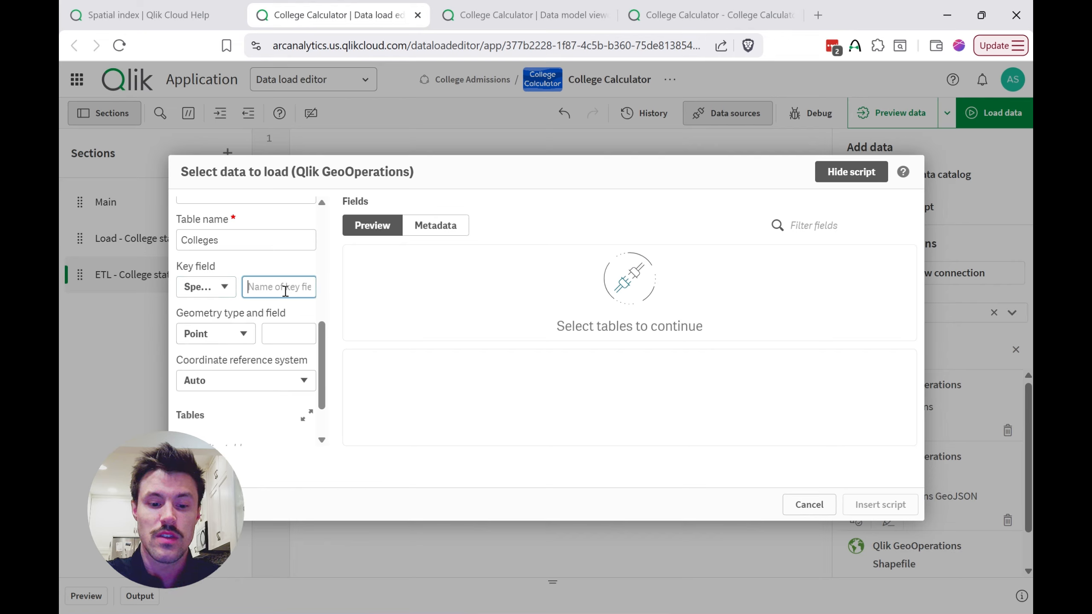
type("Location")
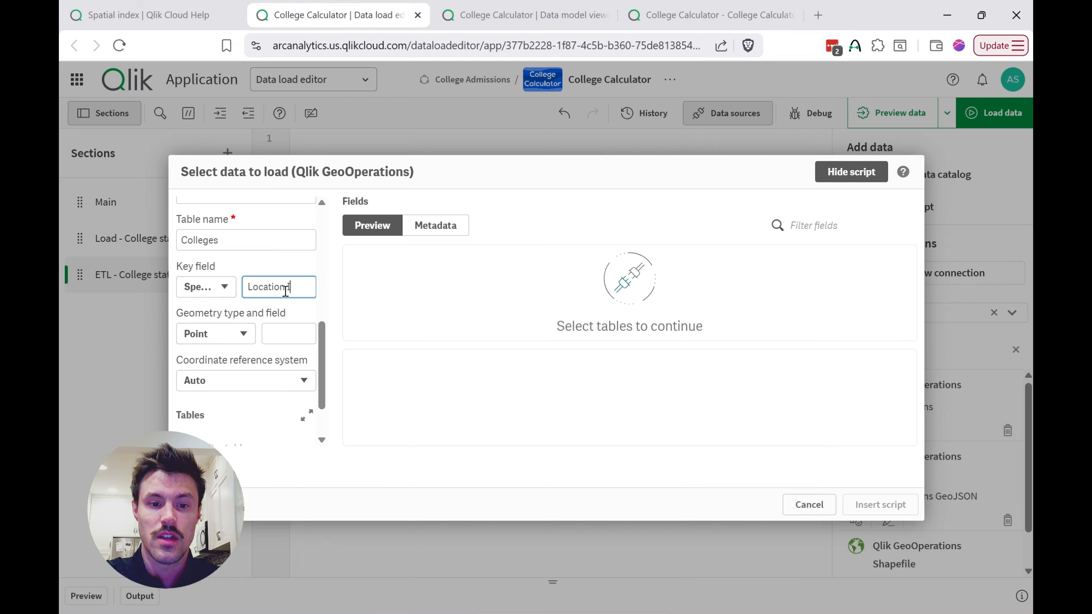
type(" ID")
left_click(311, 304)
scroll(315, 311, "down", 1)
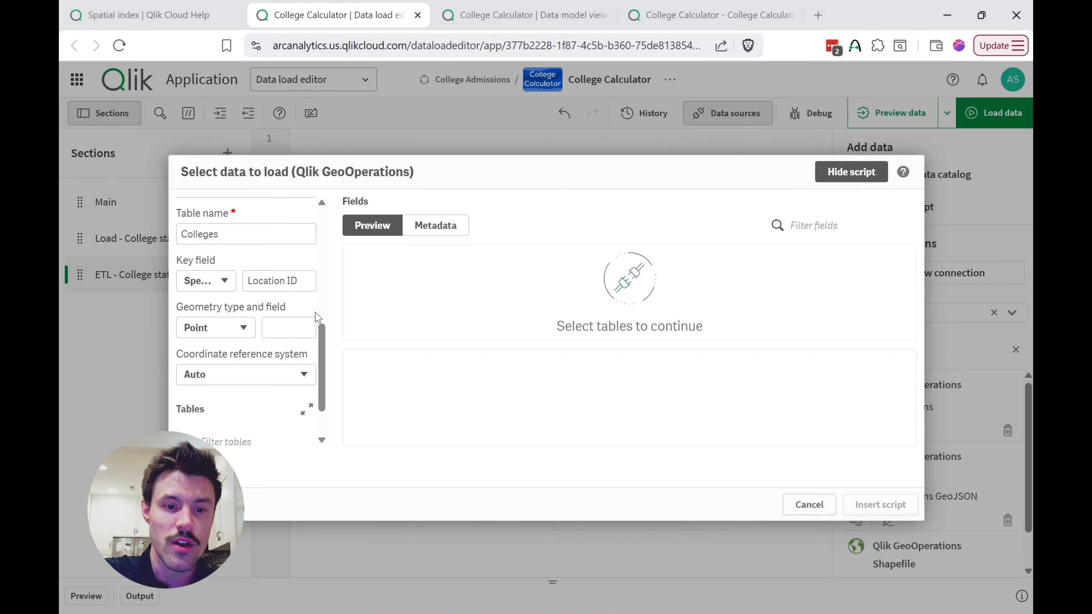
Step: Set the Colleges dataset's geometry type to Named point, using the Location Full field
left_click(222, 295)
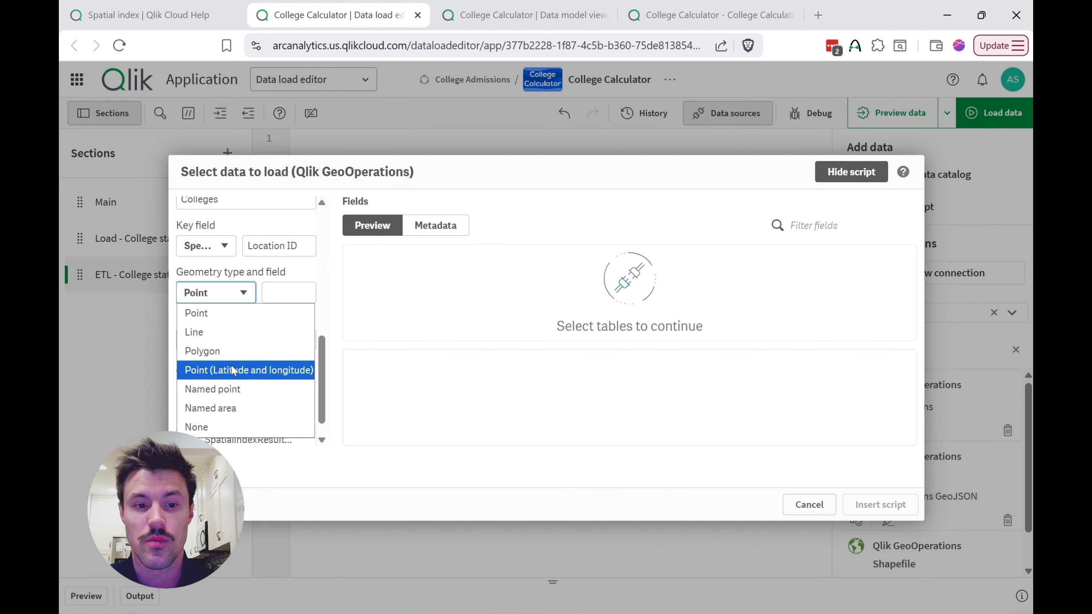
left_click(247, 389)
left_click(276, 295)
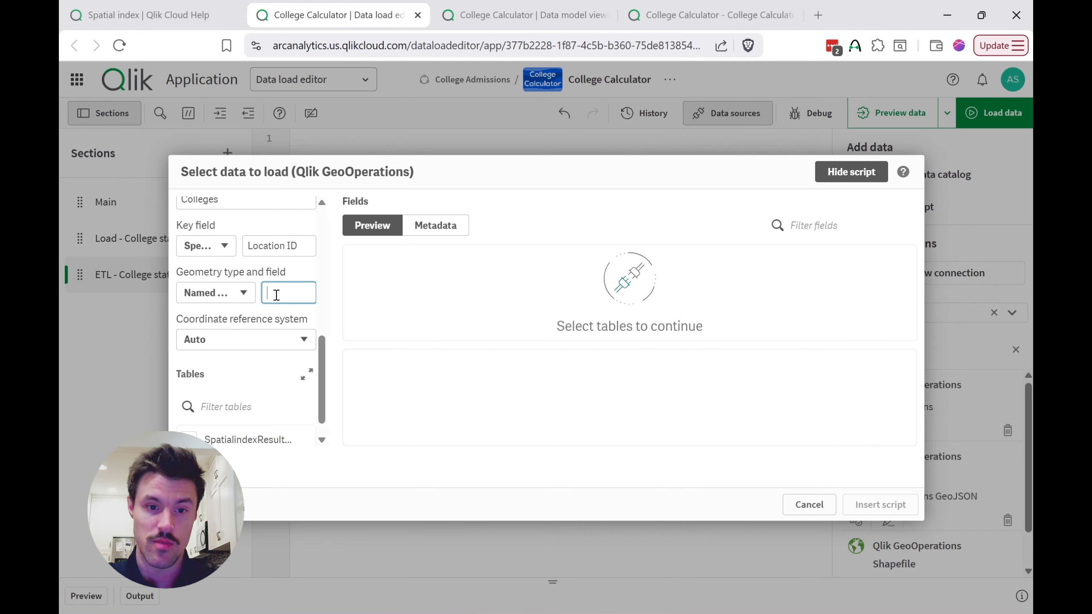
type("Lo")
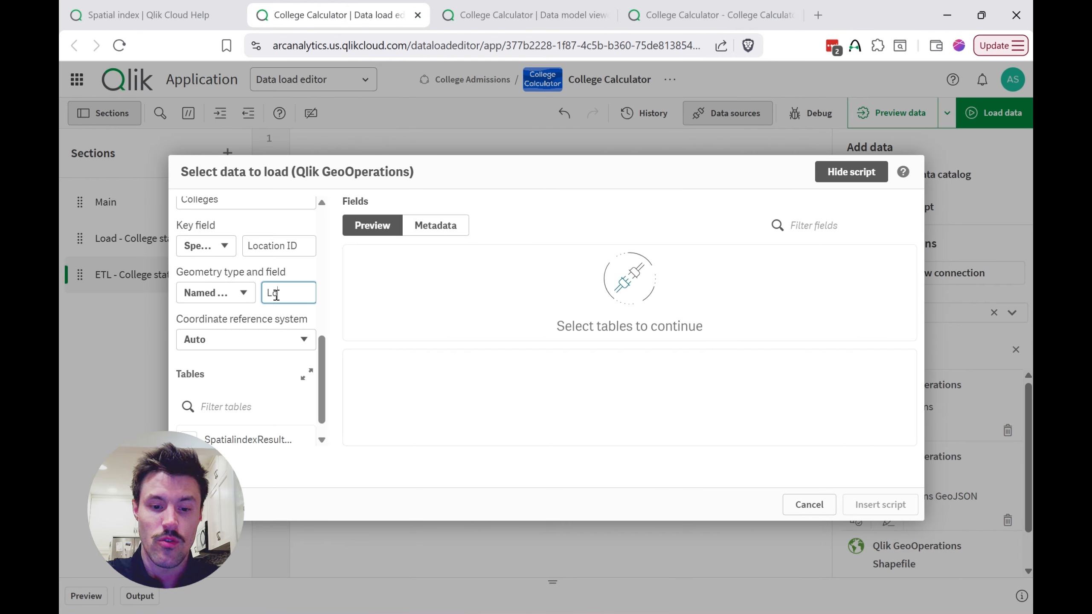
type("cation Full")
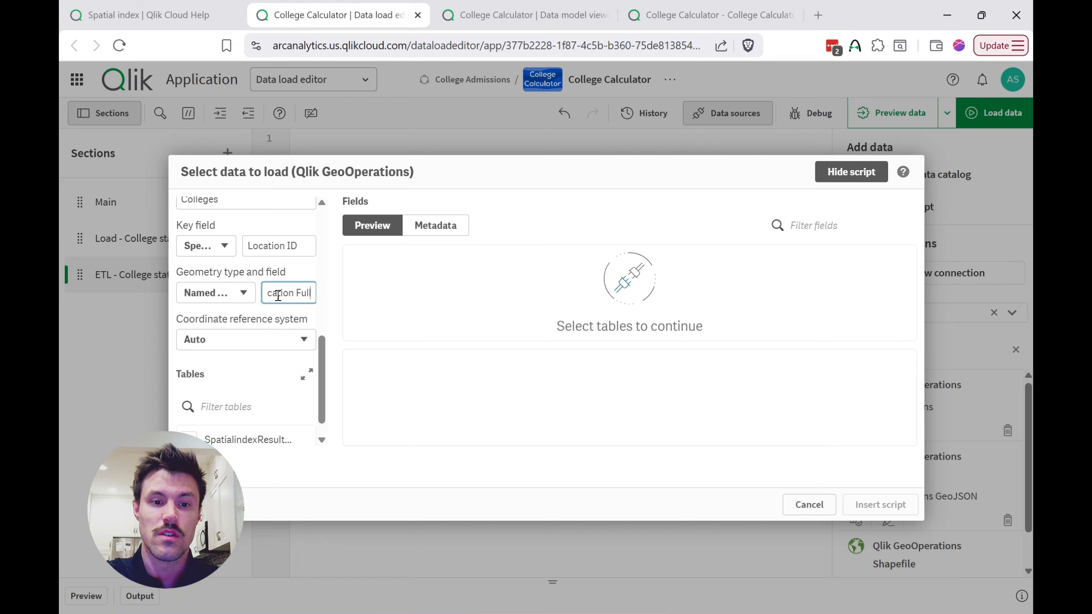
left_click(284, 314)
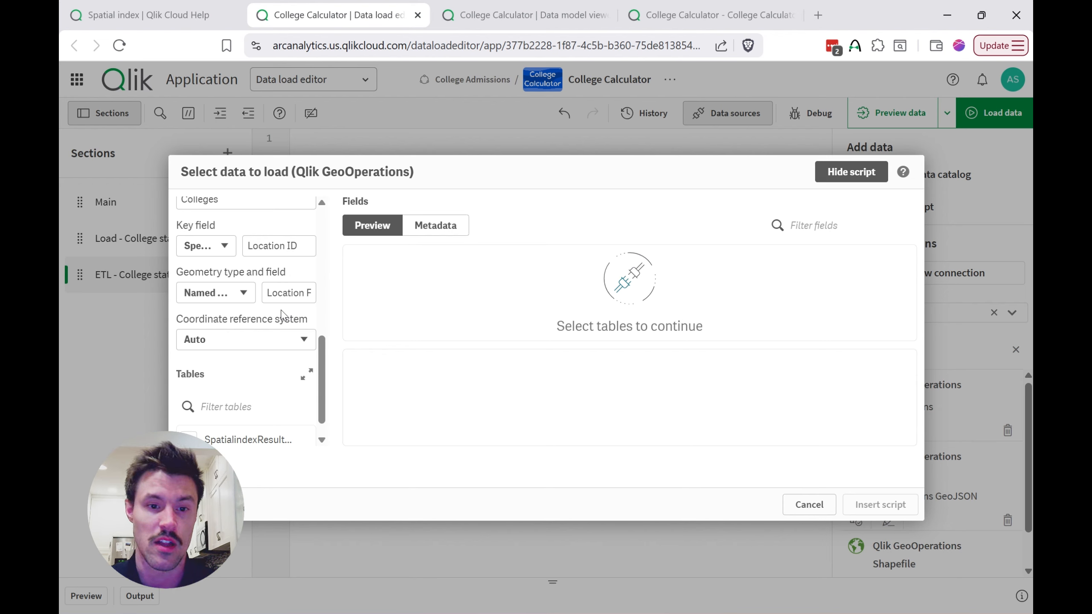
Step: Set the dataset's coordinate reference system to WGS 84 (EPSG:4326)
scroll(282, 315, "down", 1)
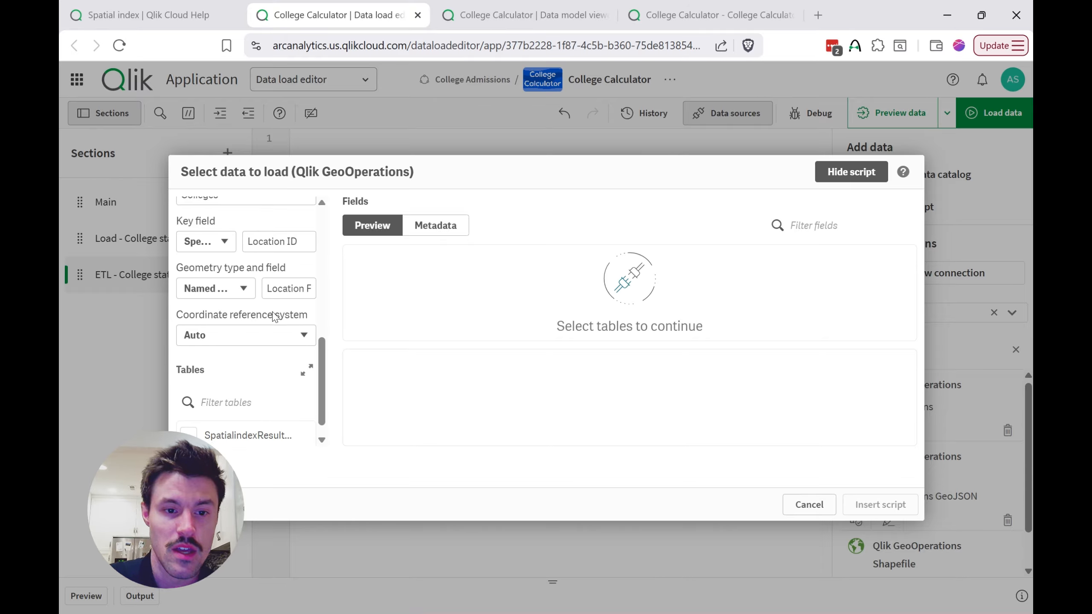
left_click(274, 330)
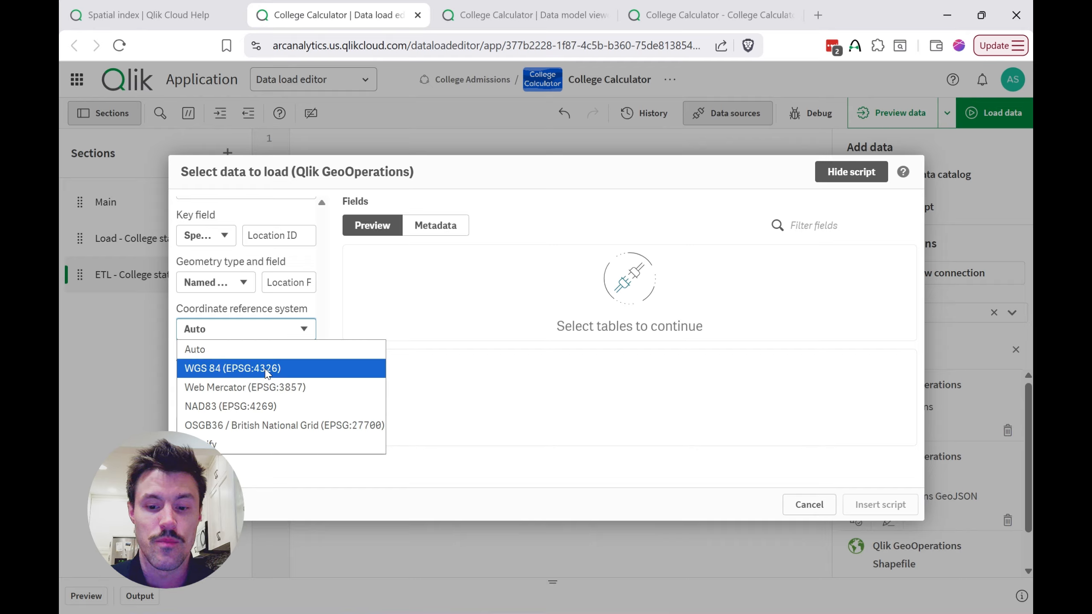
left_click(236, 368)
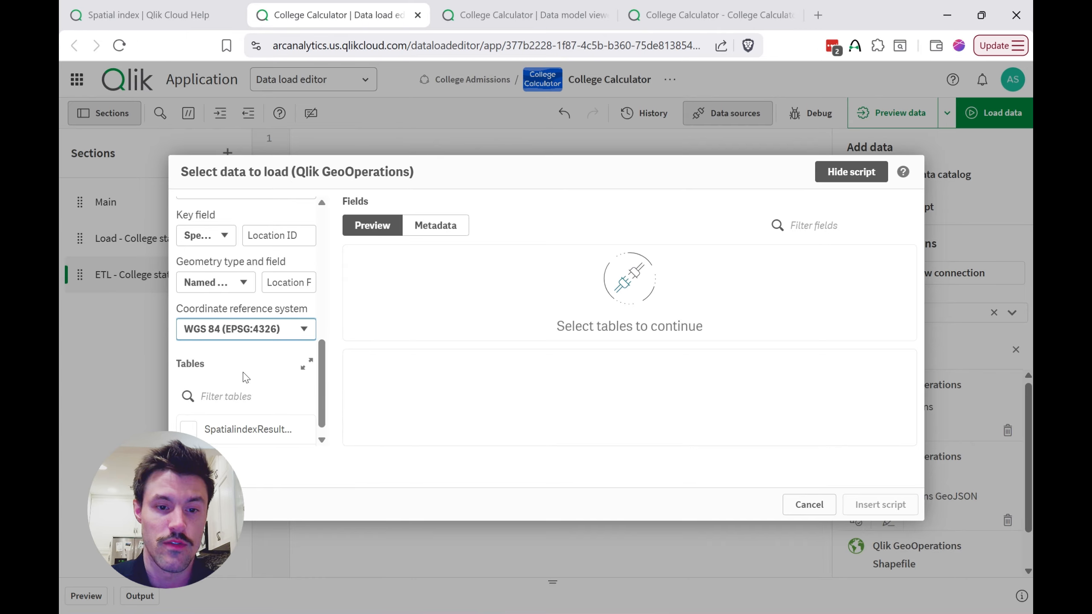
Step: Include the SpatialindexResultTable with all its fields in the data selection and review those fields
scroll(248, 336, "down", 1)
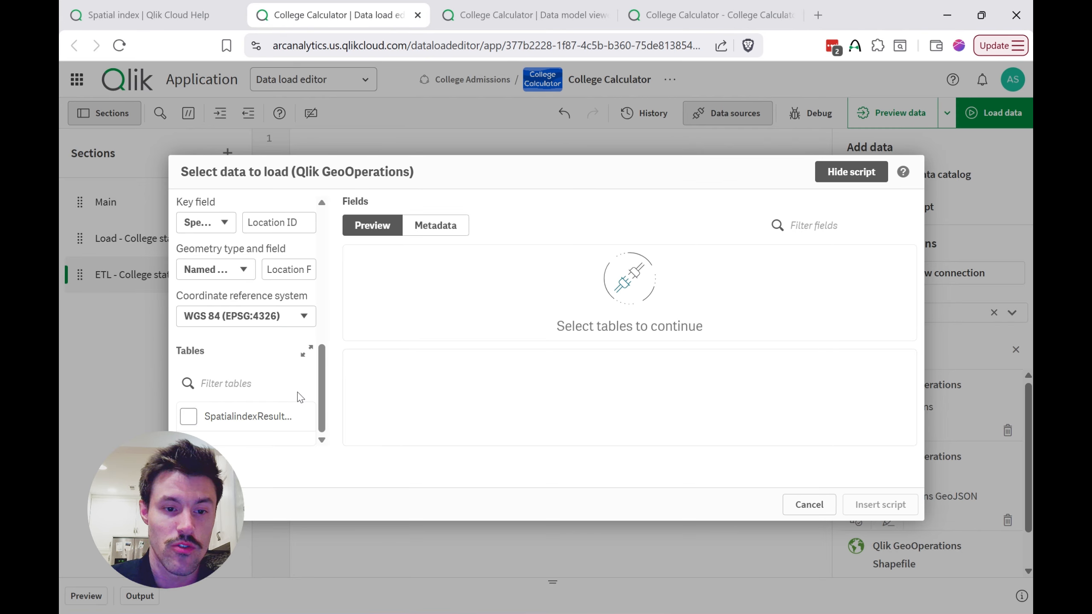
left_click(189, 420)
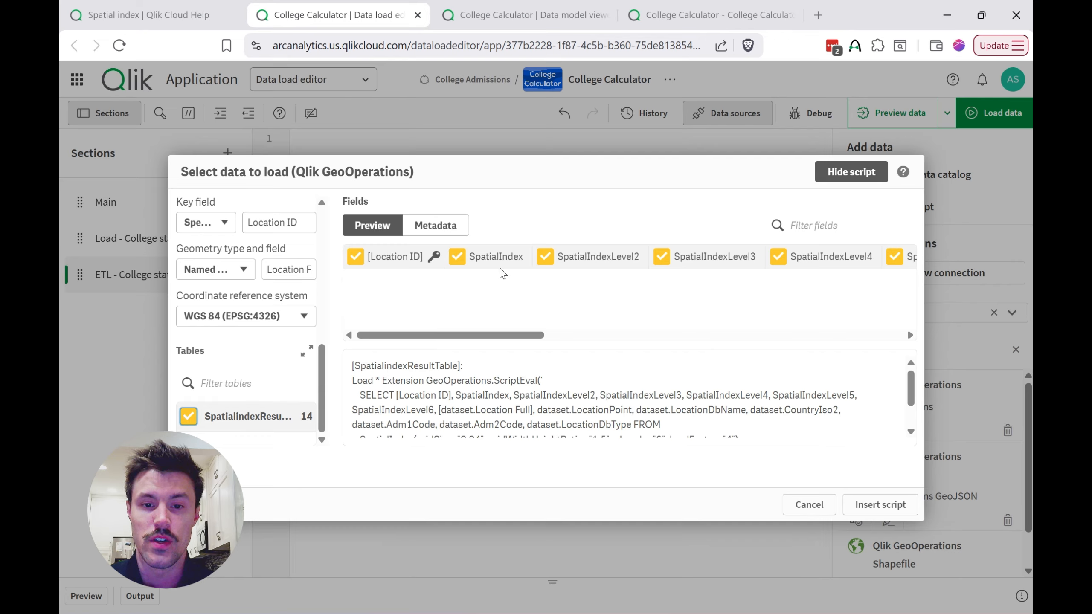
scroll(529, 284, "right", 5)
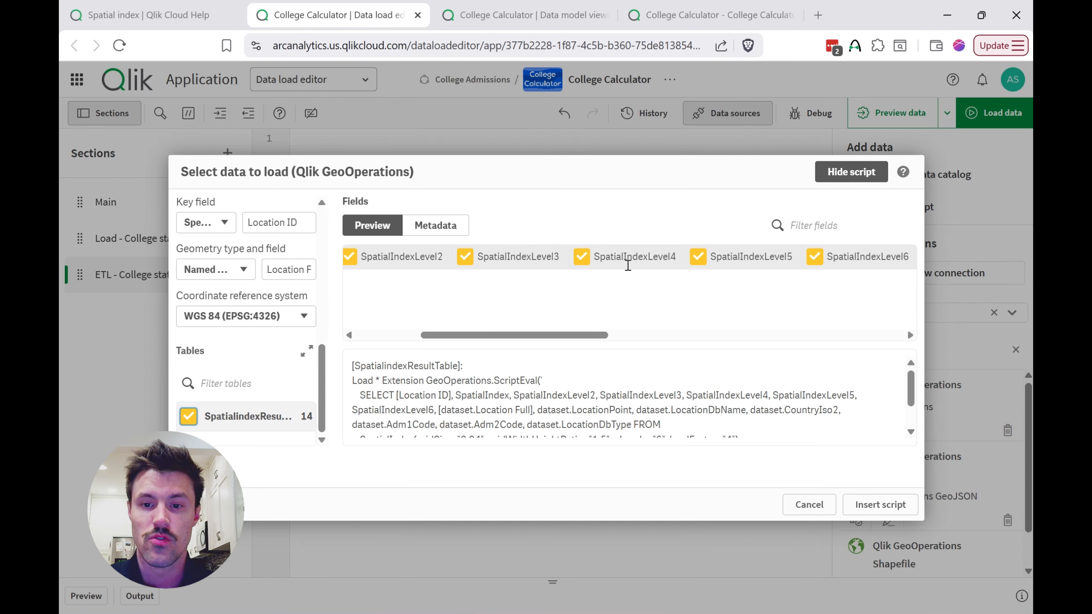
scroll(632, 263, "right", 5)
scroll(642, 264, "right", 5)
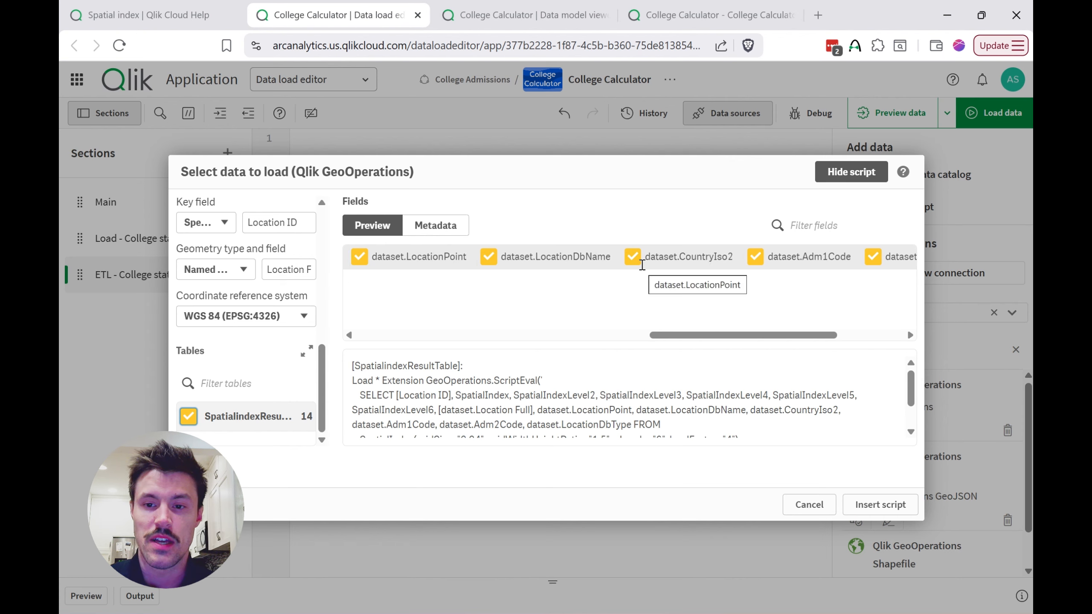
scroll(758, 263, "left", 10)
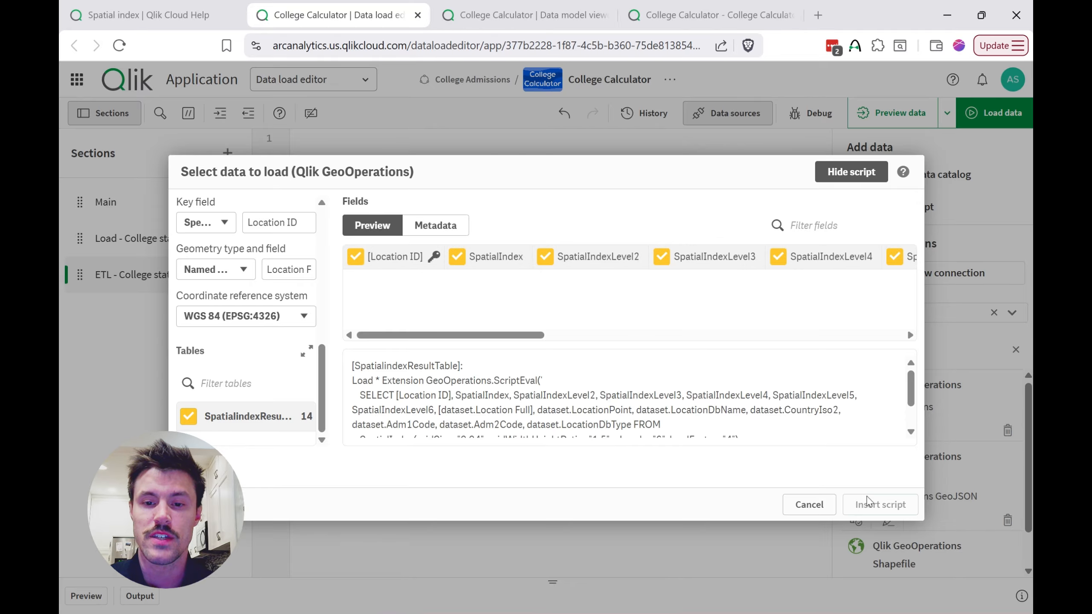
Step: Insert the generated spatial index script into the ETL - College stats geo section and load the data
left_click(866, 505)
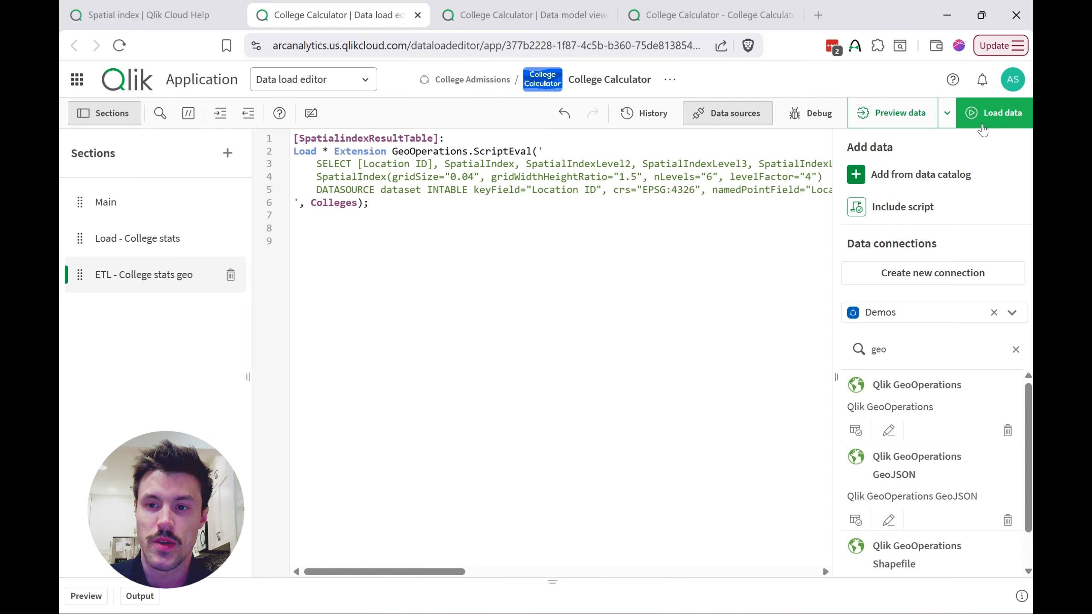
left_click(972, 114)
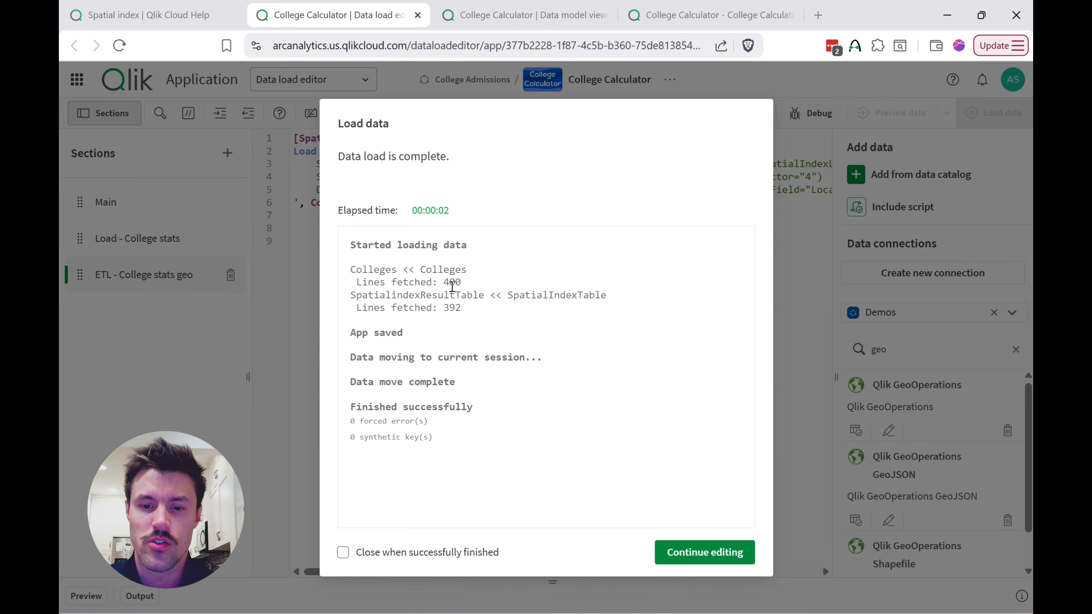
left_click(699, 561)
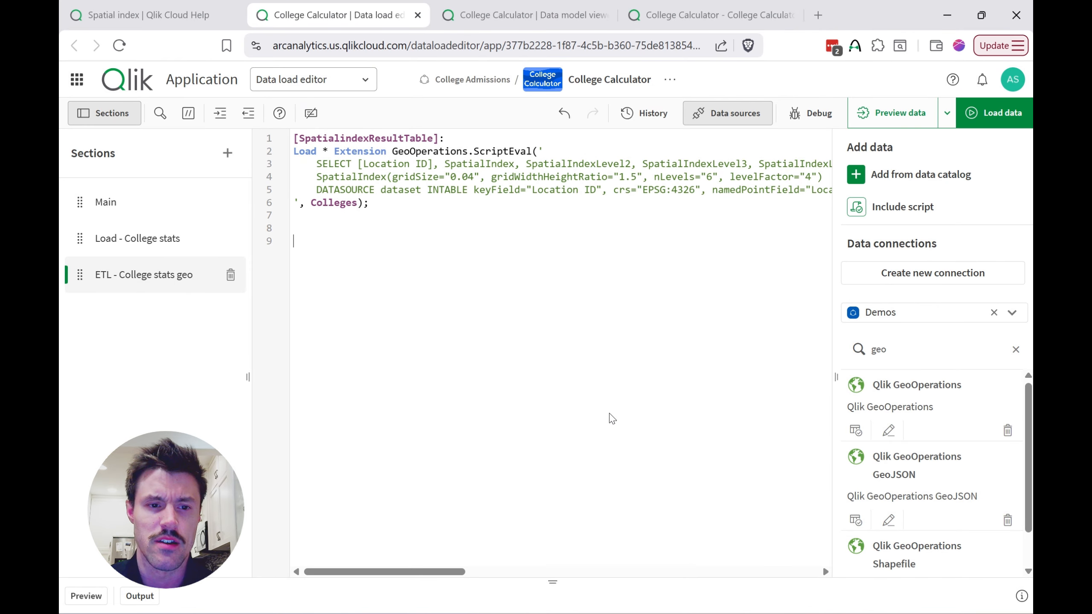
Step: Space the Colleges table apart in the data model and examine the index levels and location fields in the SpatialindexResultTable preview
left_click(507, 17)
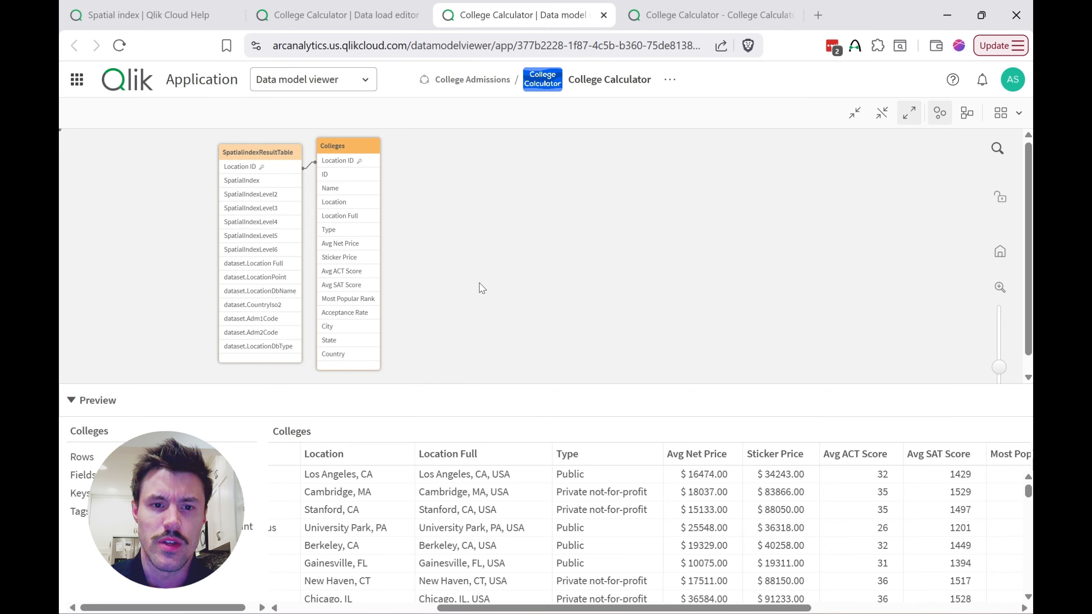
left_click_drag(330, 140, 351, 158)
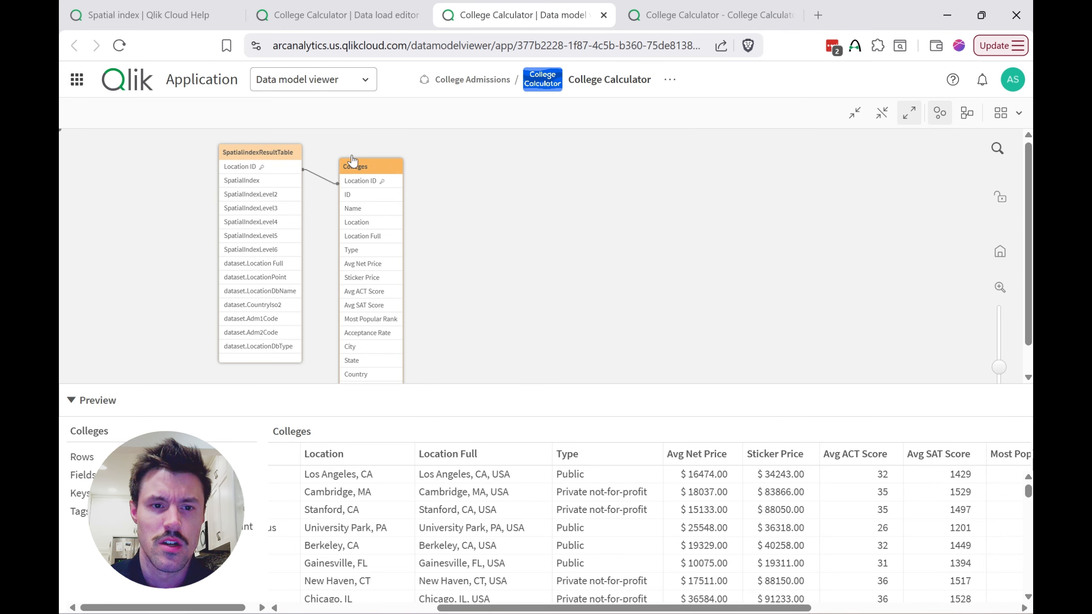
left_click(260, 149)
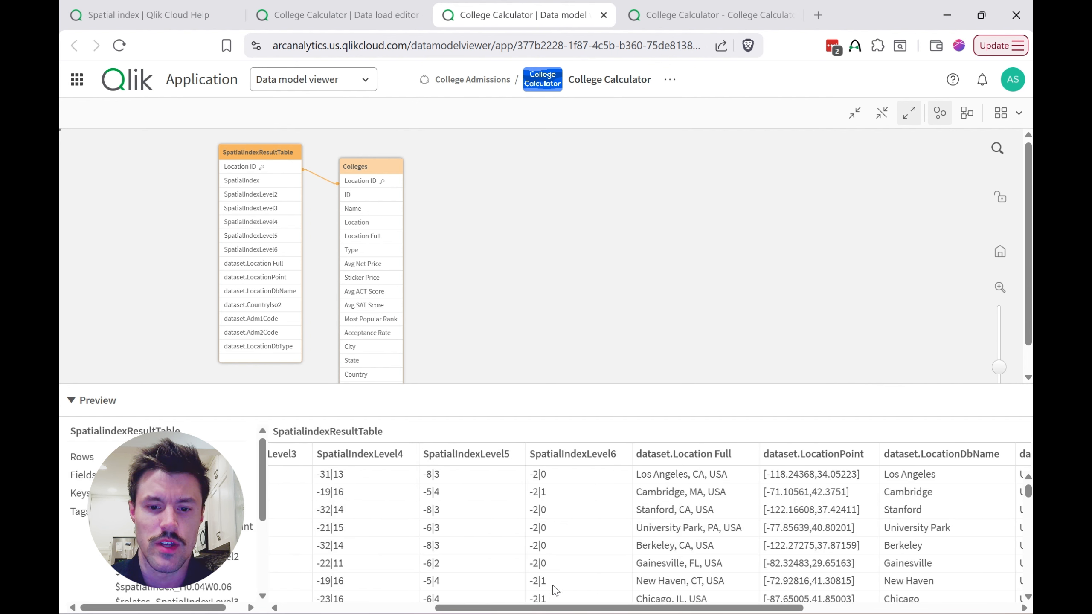
left_click_drag(566, 608, 417, 609)
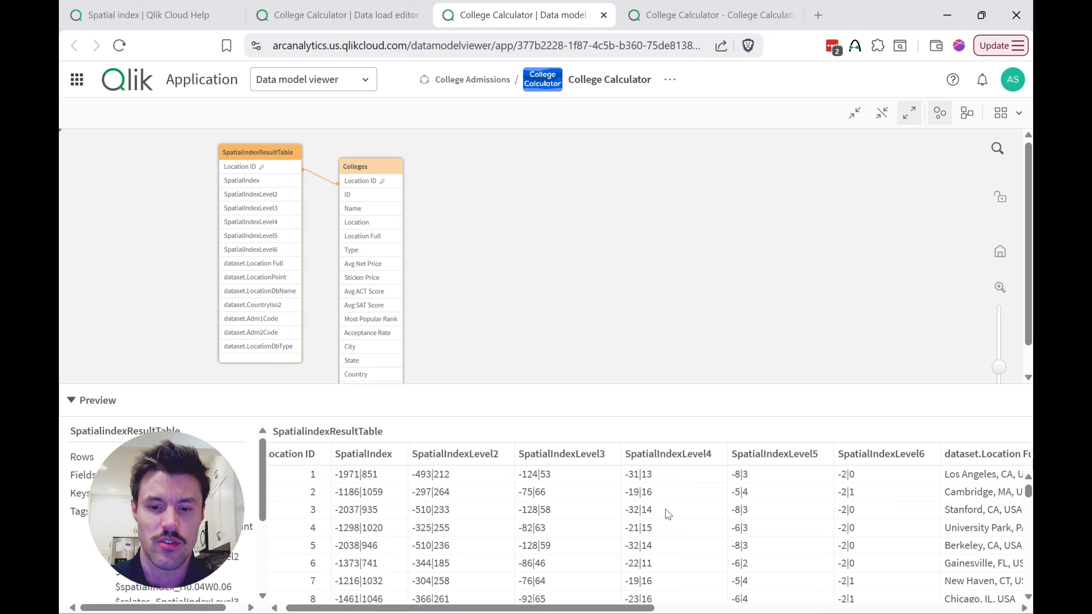
left_click_drag(591, 606, 757, 594)
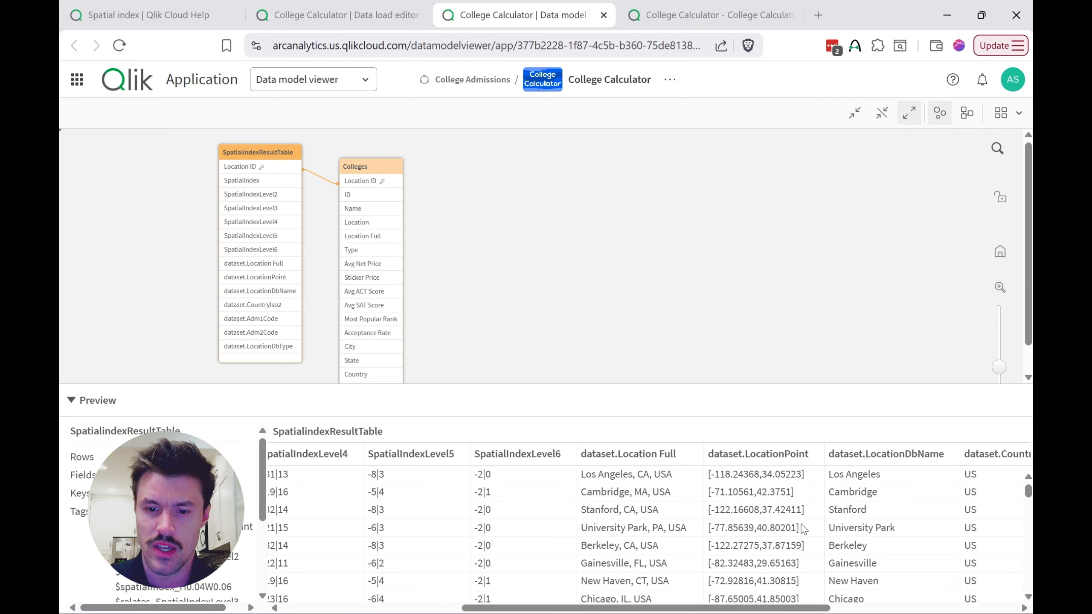
left_click_drag(792, 608, 701, 547)
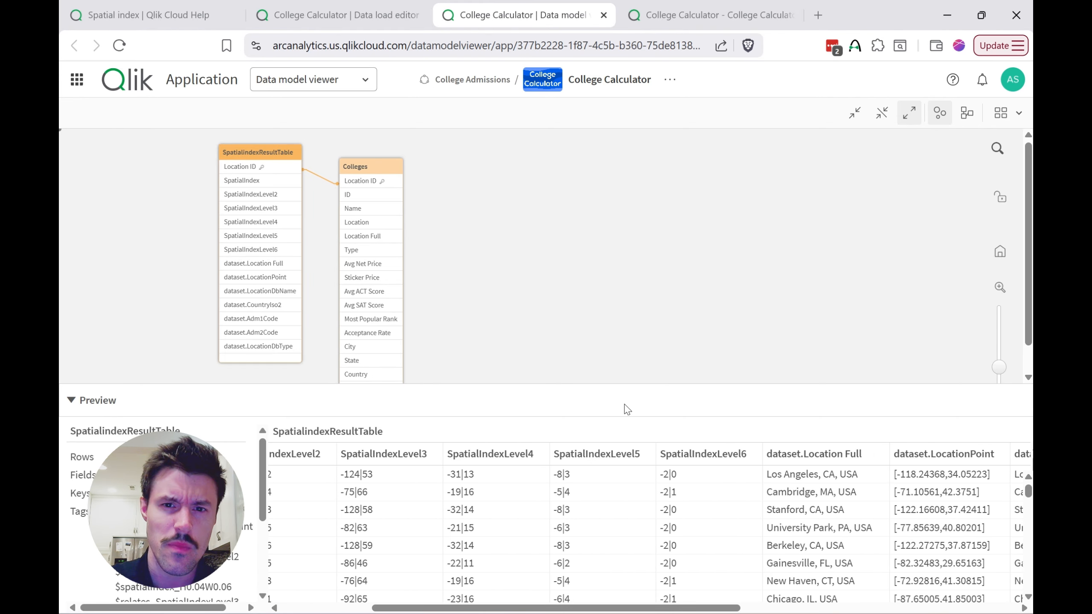
Step: Go to the College Calculator sheet and review the map chart's map settings in edit mode, then leave editing
left_click(669, 21)
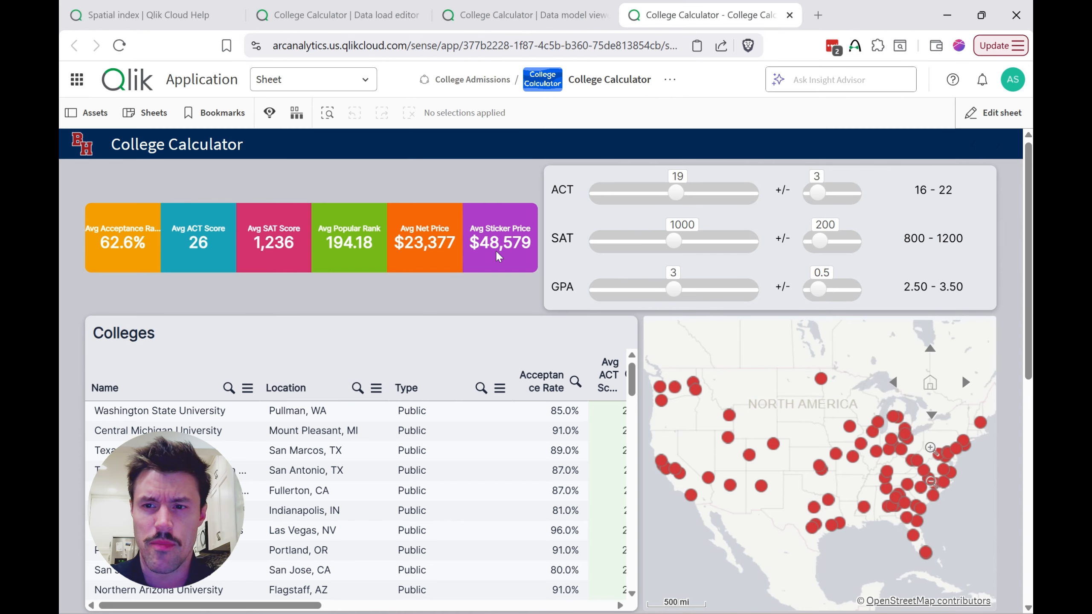
left_click(998, 114)
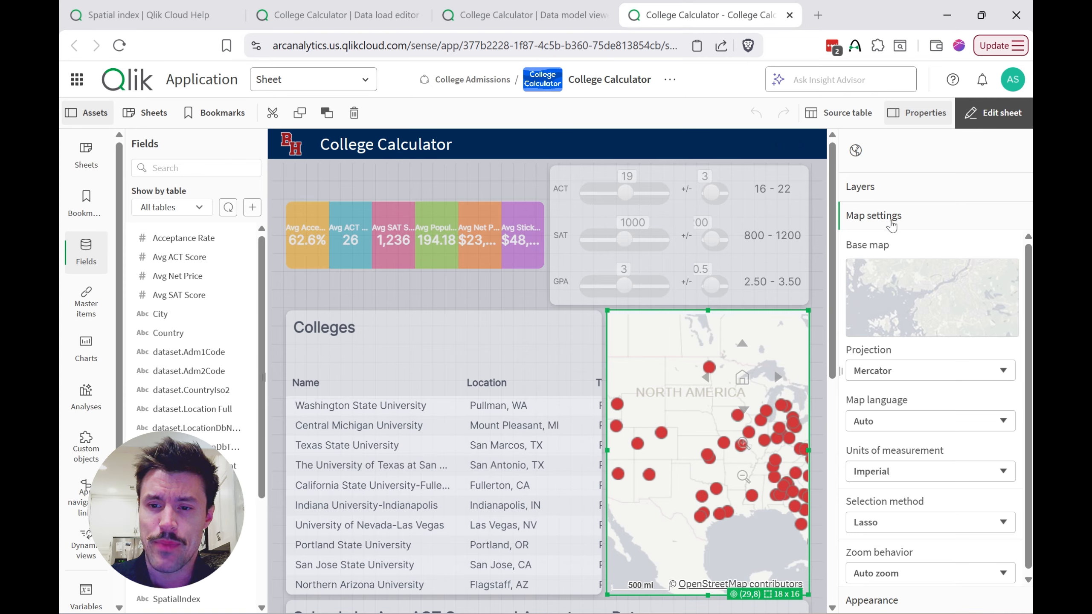
scroll(895, 416, "down", 1)
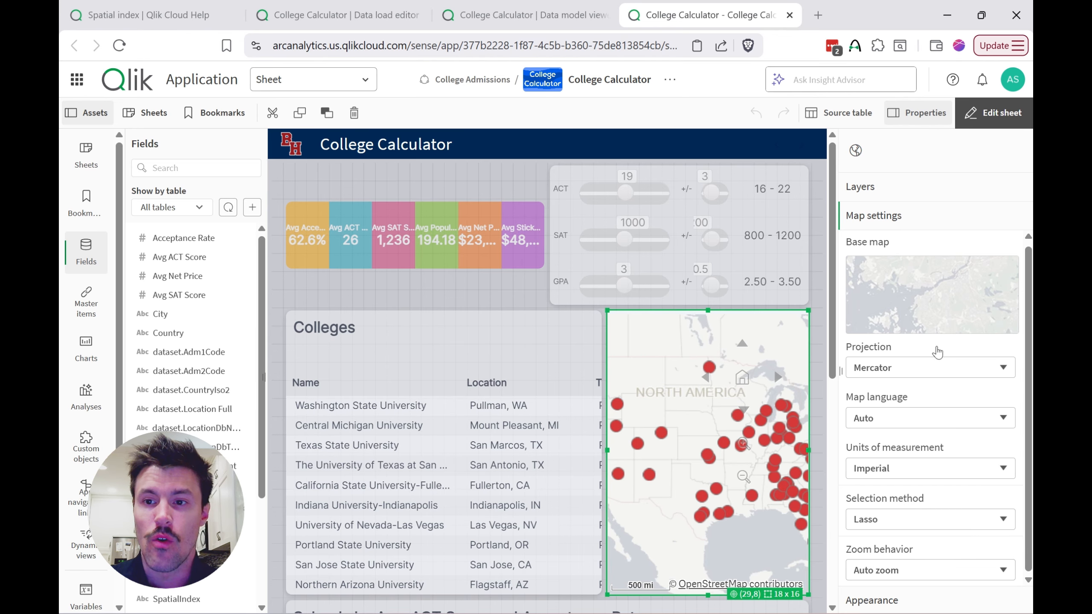
left_click(992, 112)
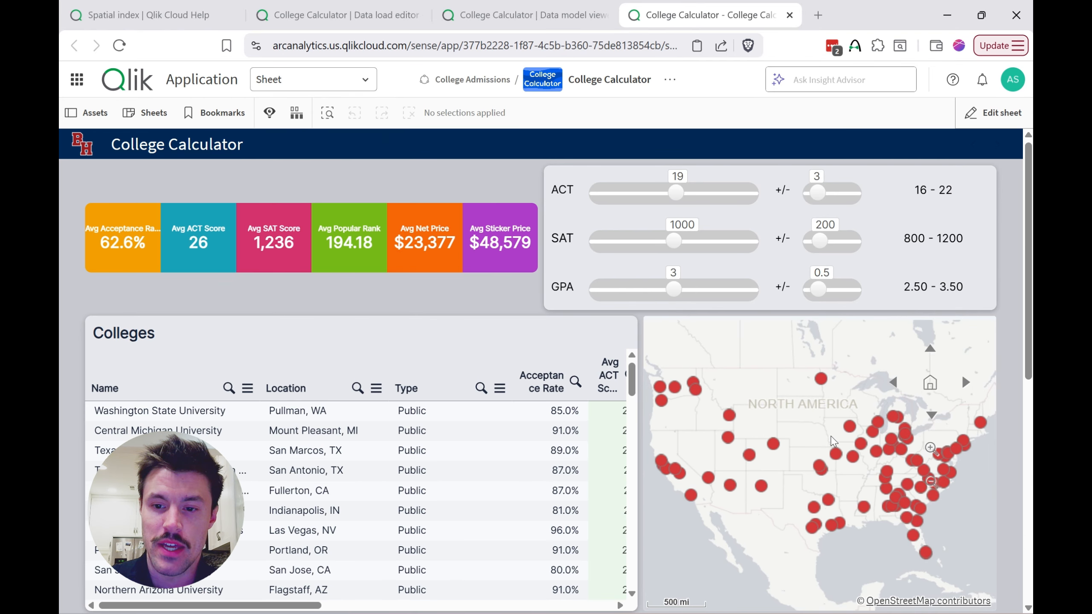
Step: Test the map's zoom behavior by selecting three colleges in Iowa and Missouri, then clear all selections
left_click(849, 427)
left_click(852, 456)
left_click(835, 454)
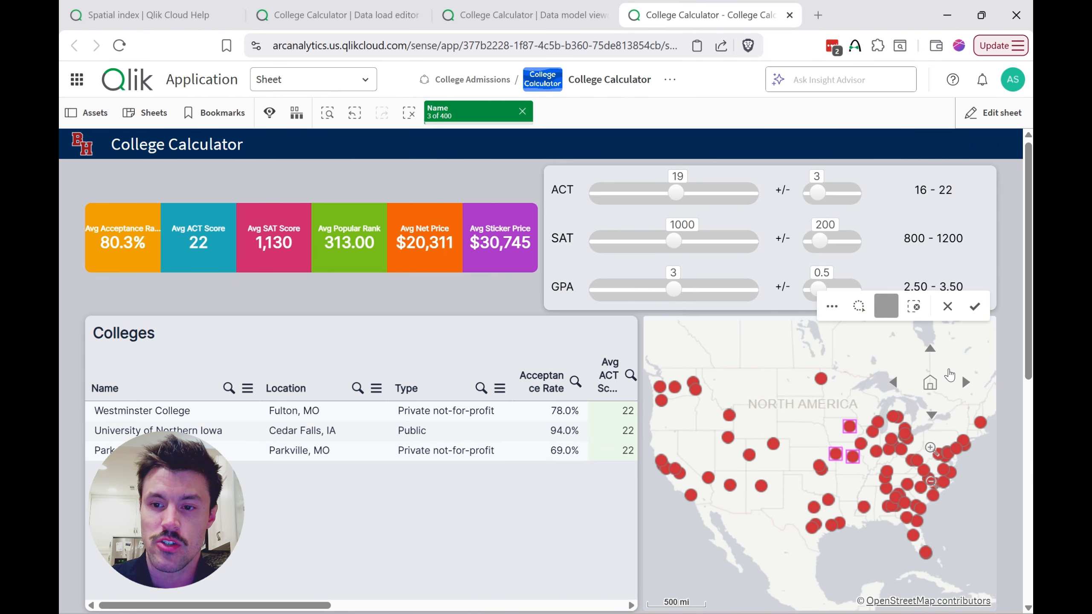
left_click(974, 306)
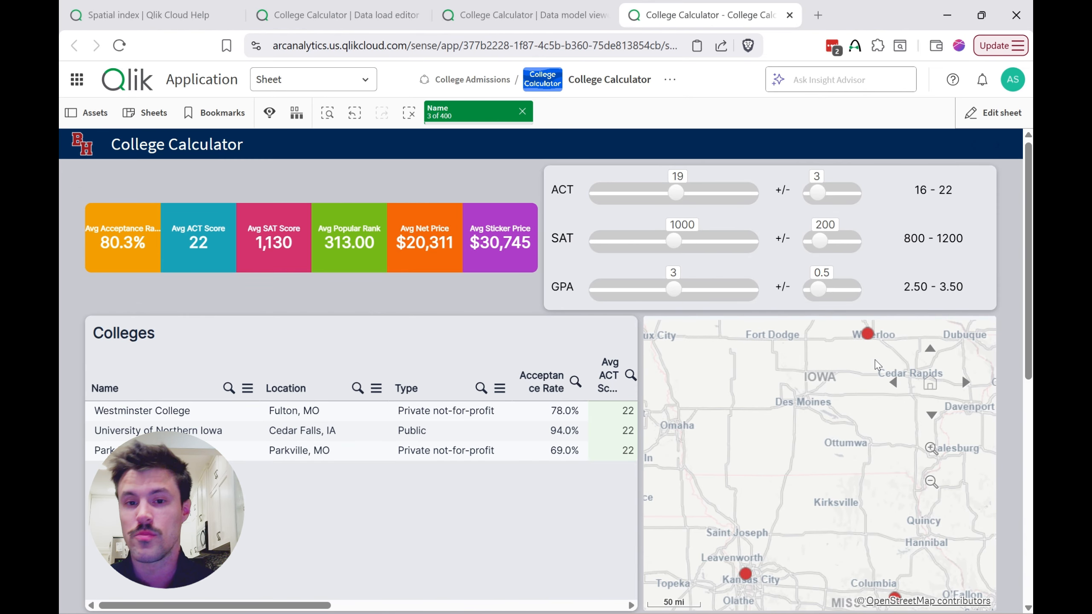
left_click(411, 114)
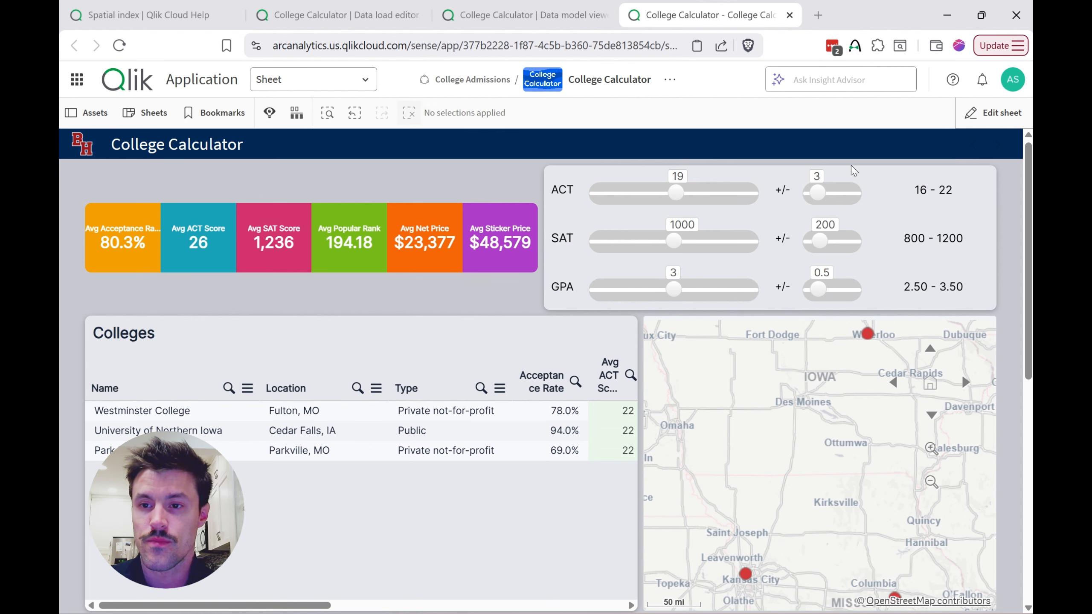
Step: Set the map's zoom behavior to Auto select visible with SpatialIndex as its spatial index
left_click(993, 112)
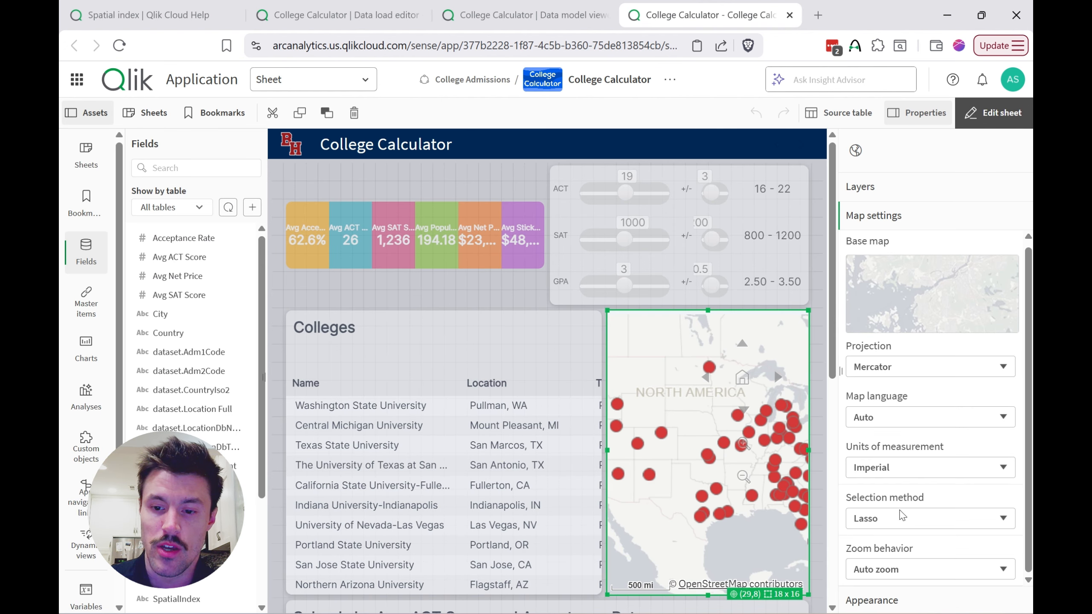
left_click(893, 566)
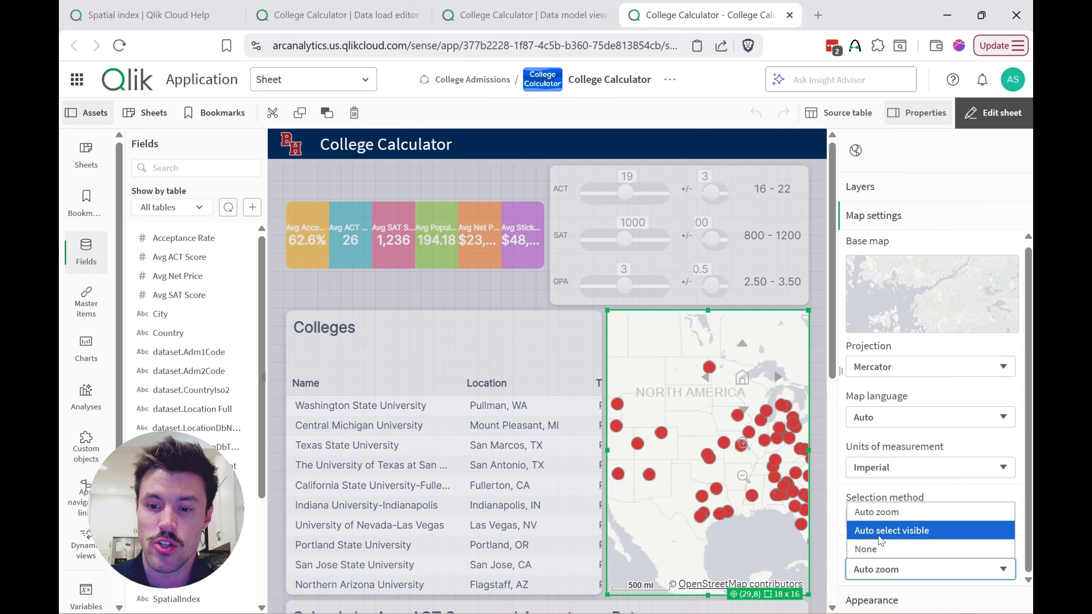
left_click(912, 530)
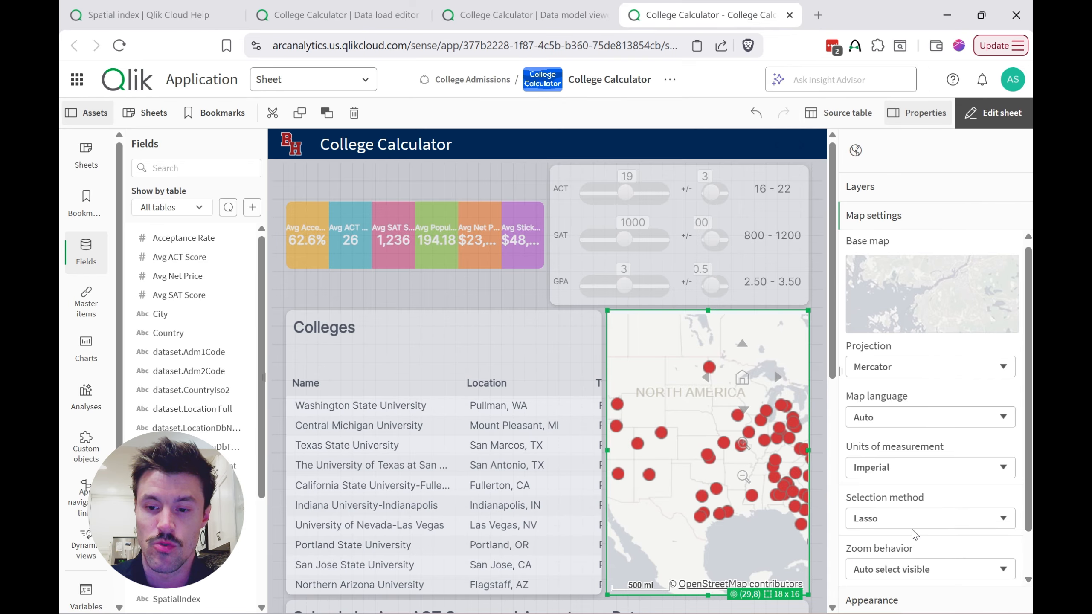
scroll(919, 552, "down", 1)
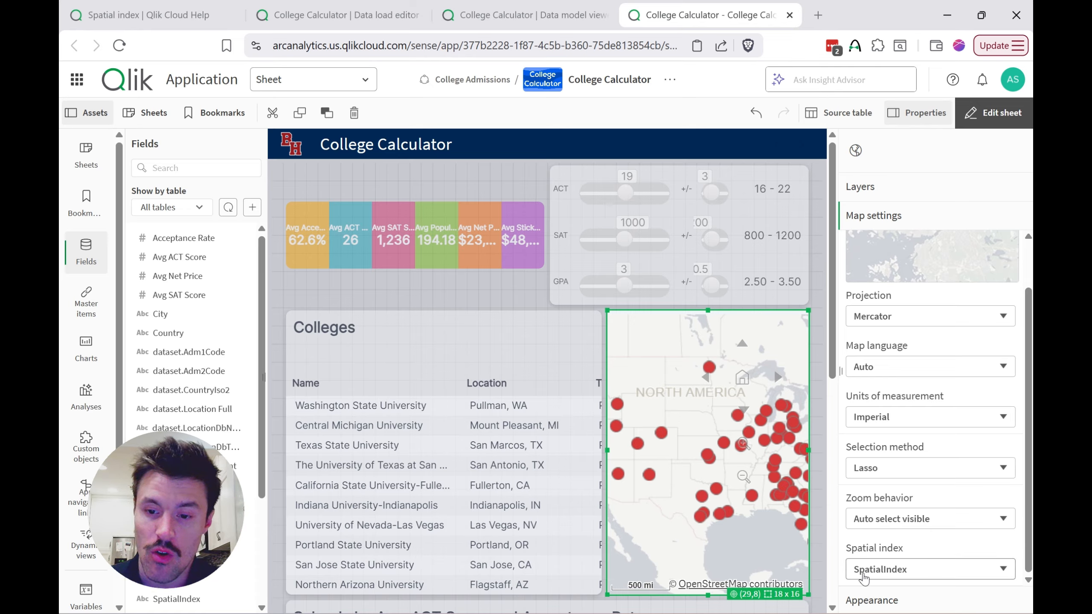
left_click(928, 568)
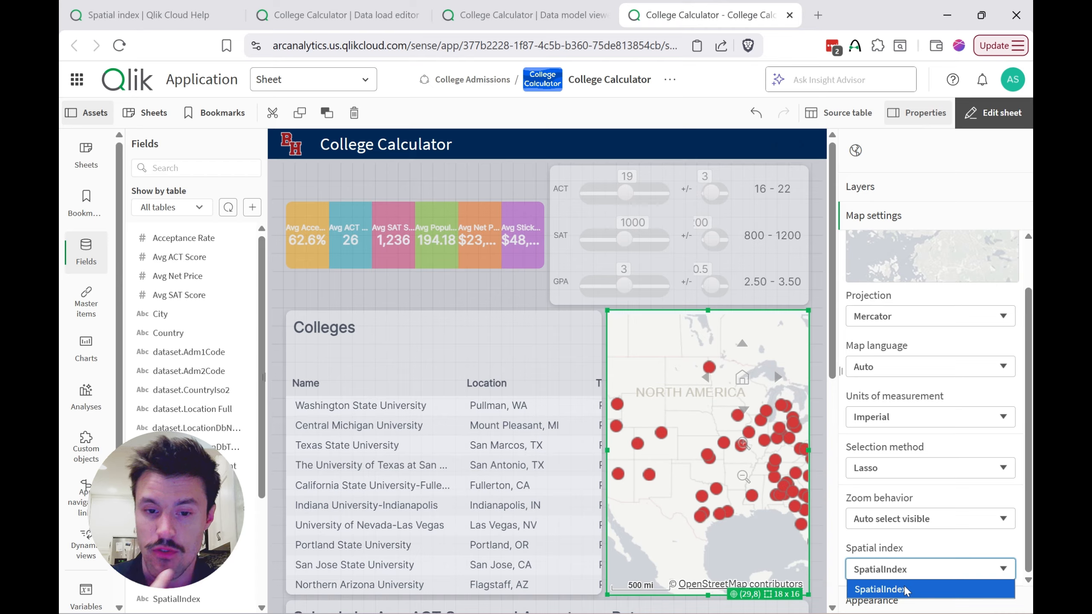
left_click(927, 594)
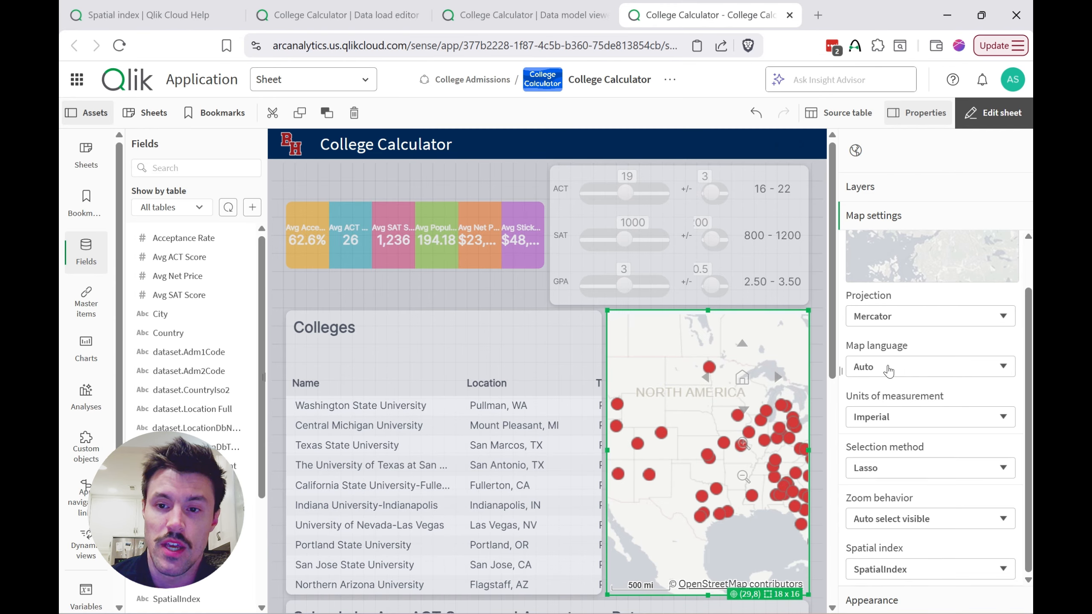
Step: Set the School point layer's location field to dataset.Location Full, then leave sheet editing
left_click(864, 189)
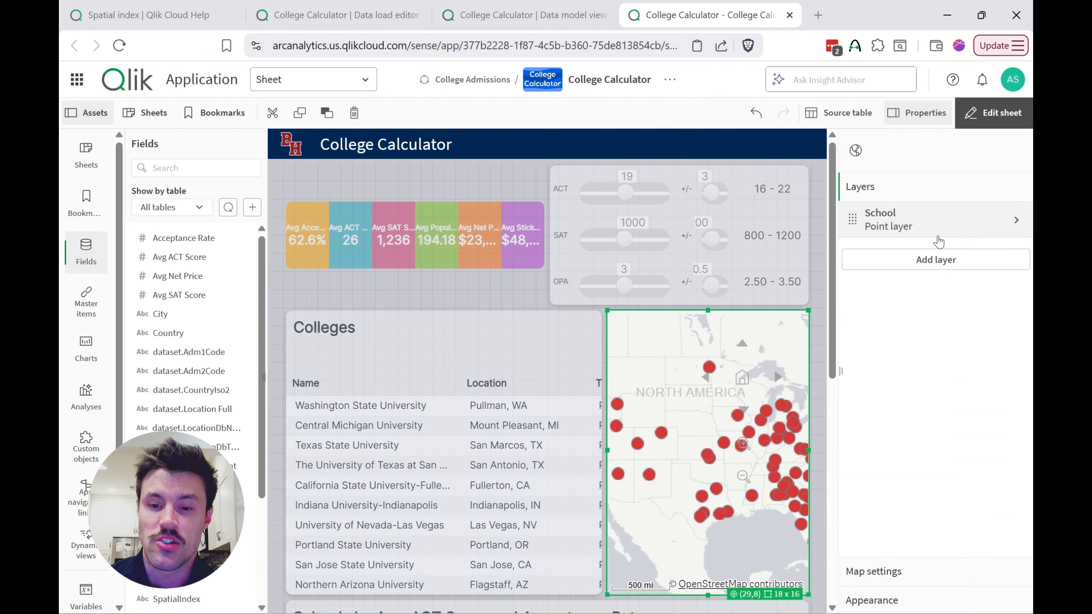
left_click(942, 219)
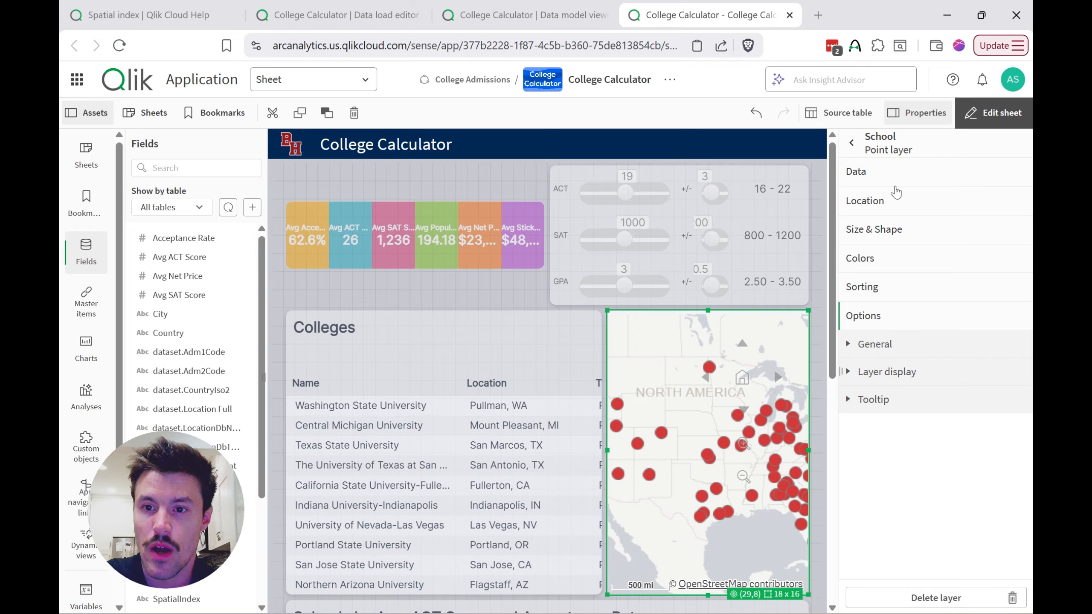
left_click(858, 171)
left_click(900, 451)
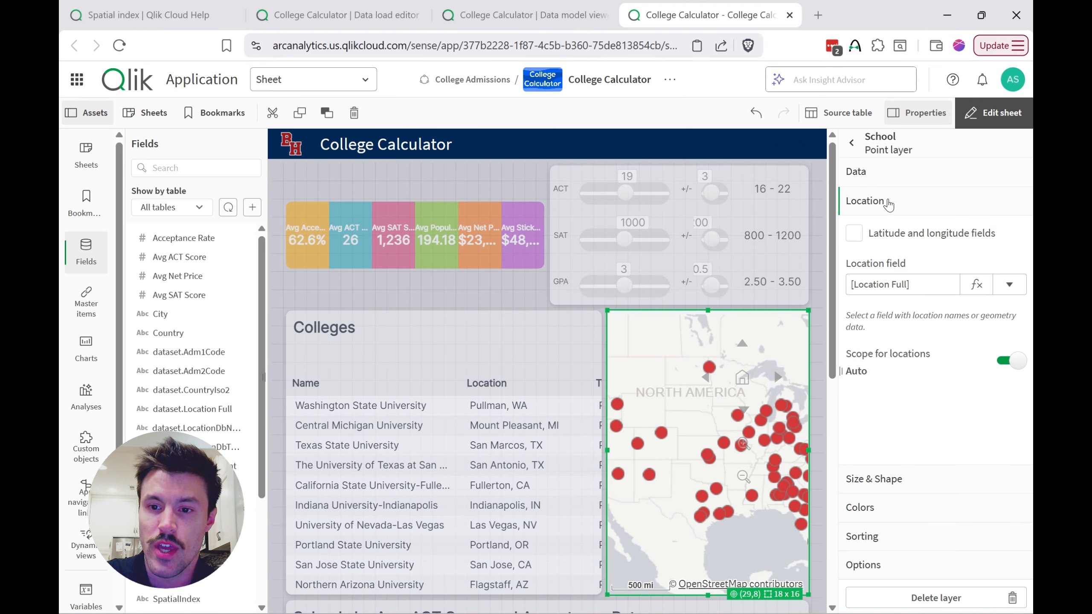
left_click(1008, 284)
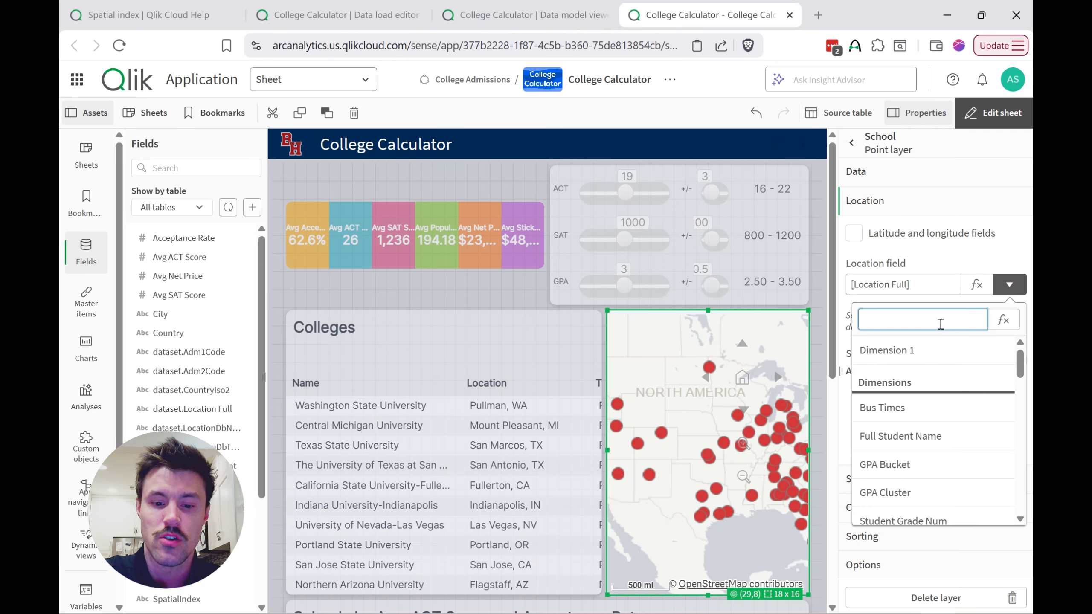
type("full")
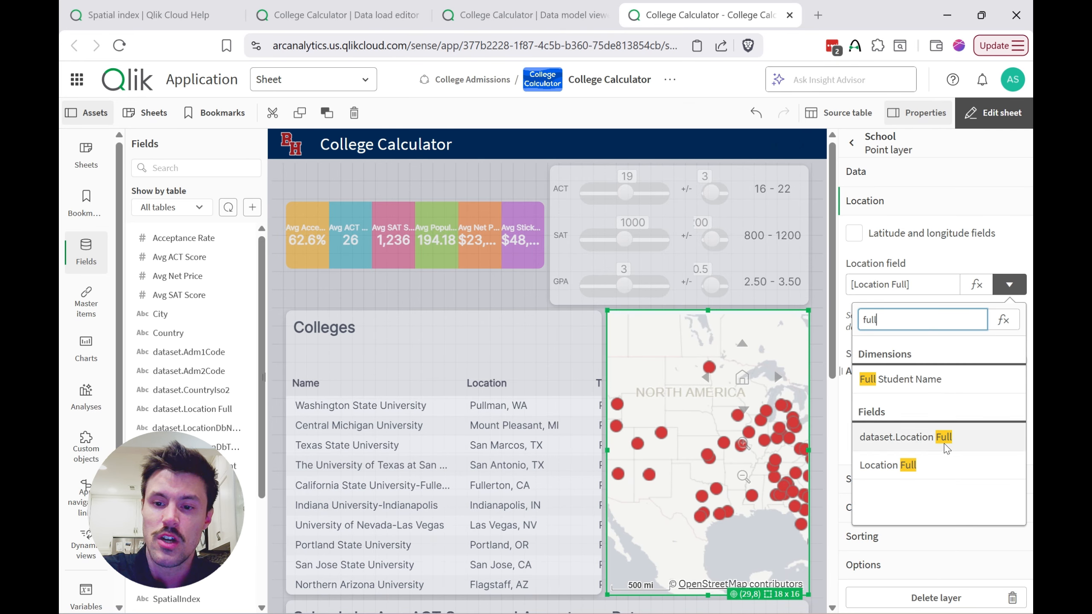
left_click(916, 442)
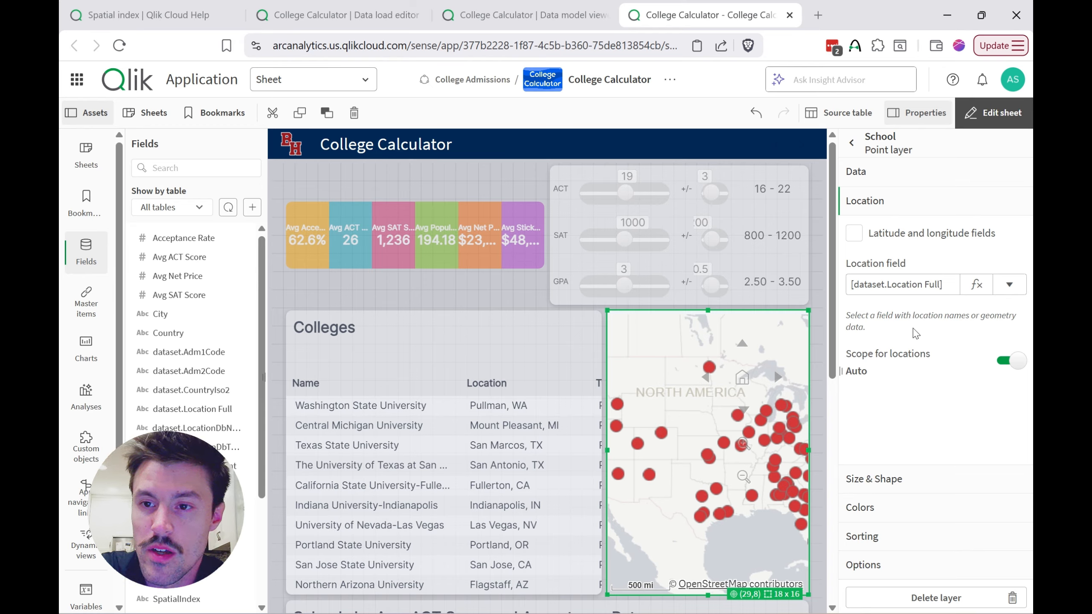
left_click(993, 113)
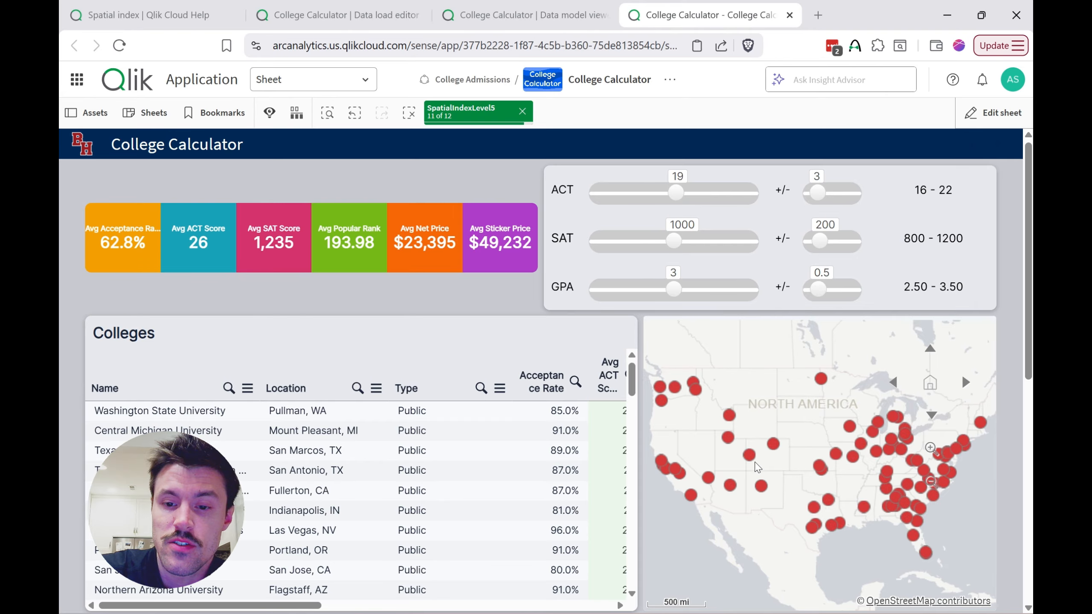
Step: Test the map's auto-selection by zooming in on Grand Junction, Colorado, and back out to the western states, checking the Colleges table
scroll(736, 468, "up", 3)
scroll(736, 469, "up", 2)
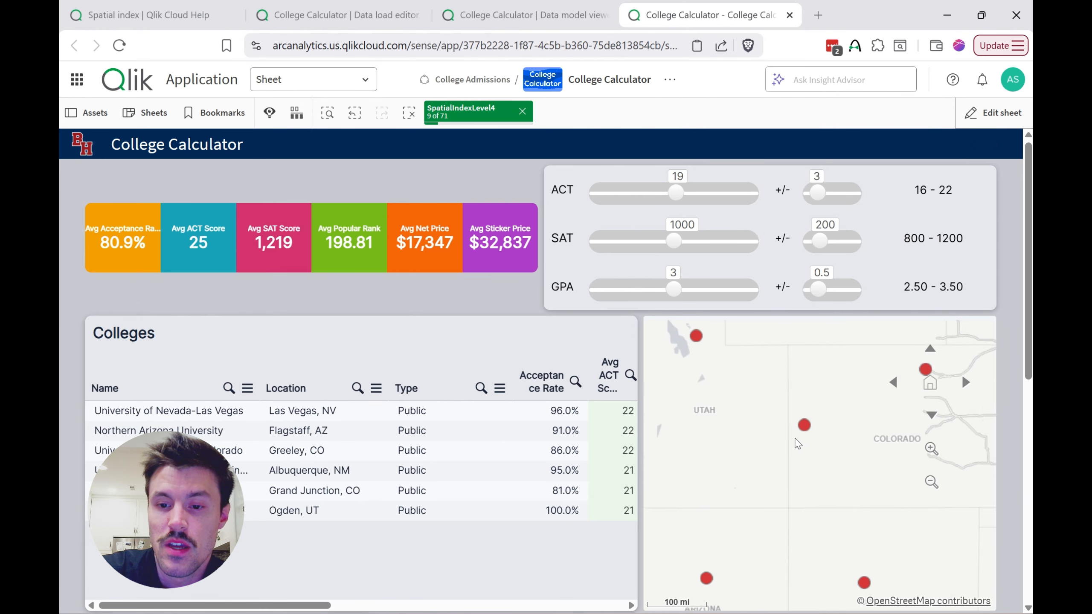
scroll(798, 443, "up", 1)
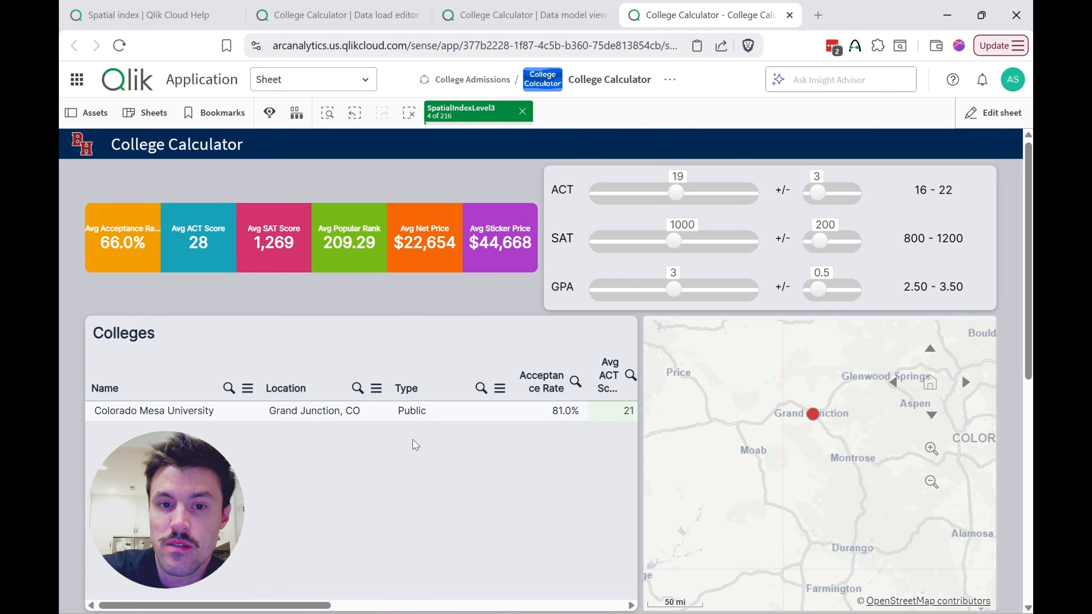
mouse_move(811, 417)
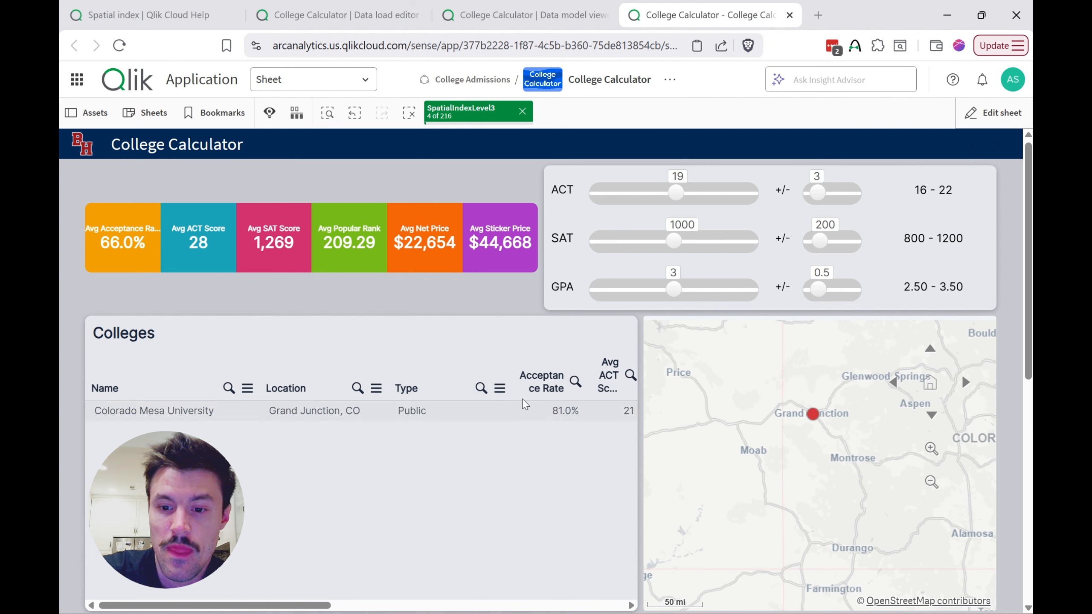
left_click(444, 123)
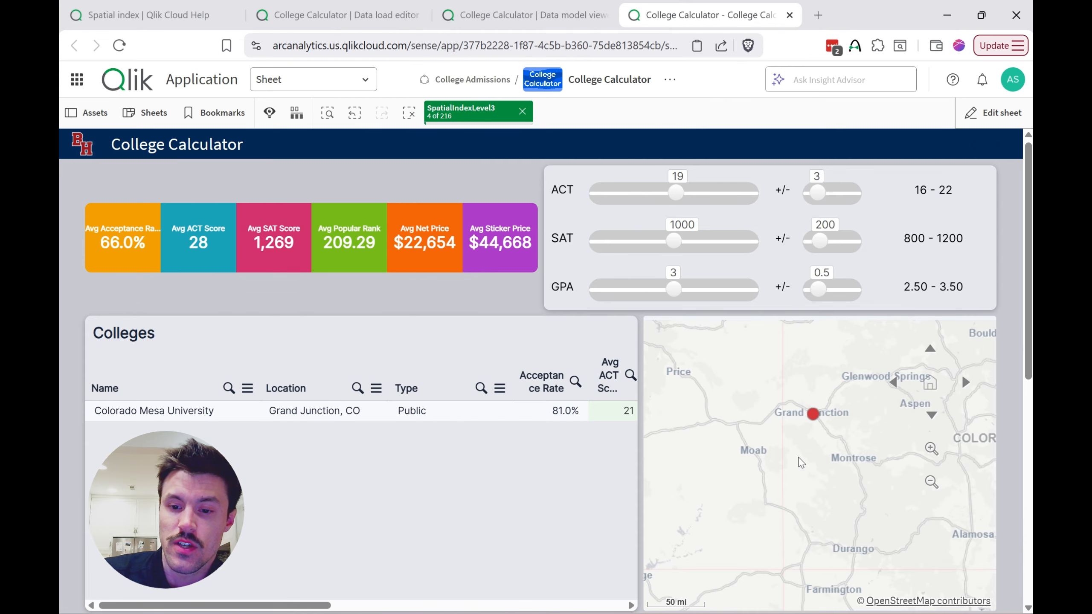
scroll(802, 463, "up", 2)
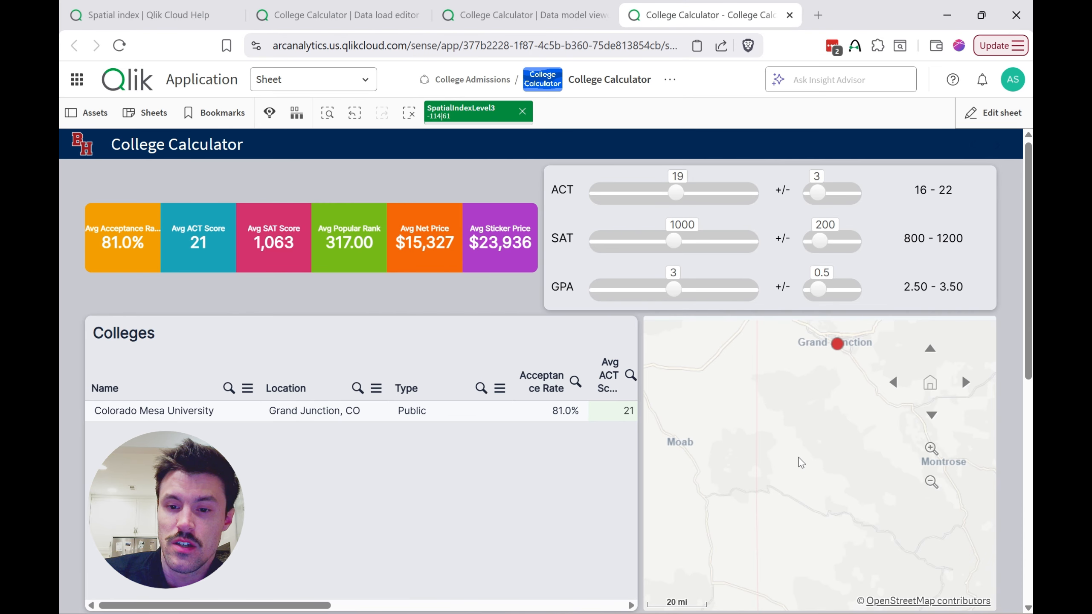
scroll(802, 462, "down", 2)
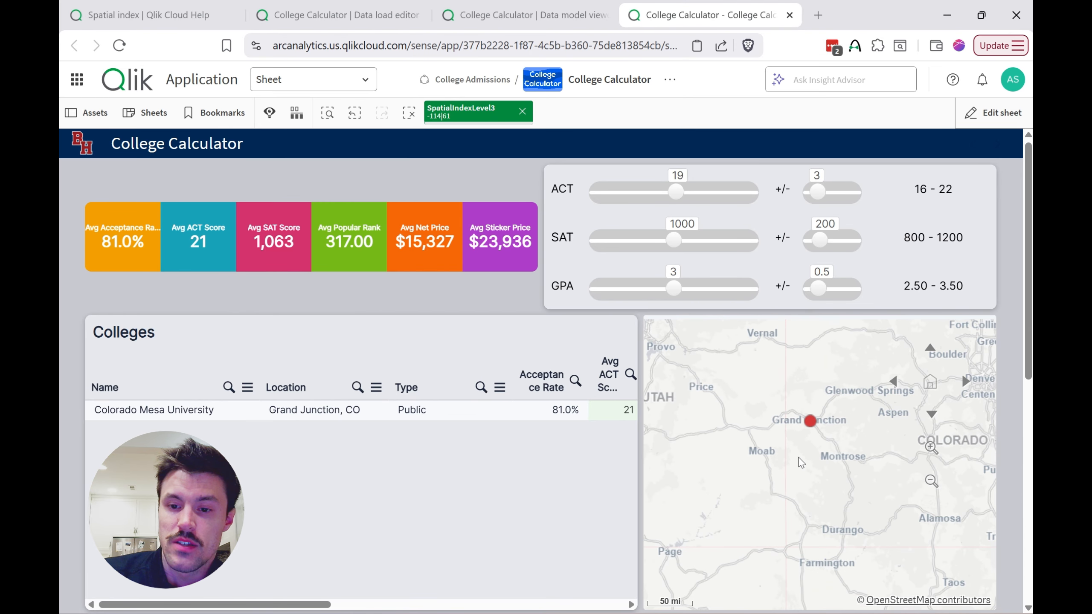
scroll(801, 462, "down", 2)
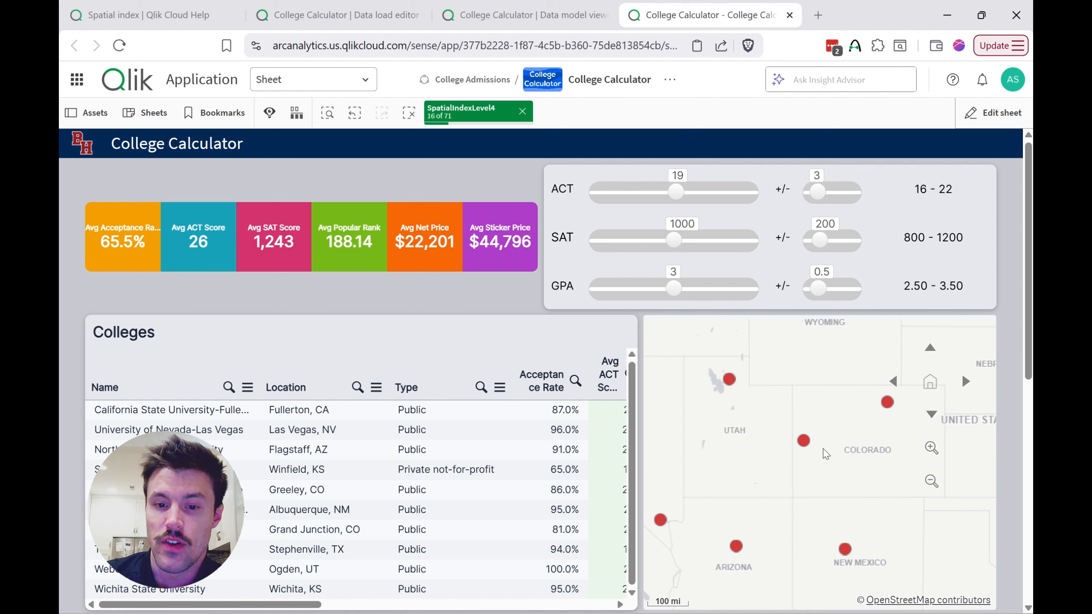
scroll(826, 455, "down", 1)
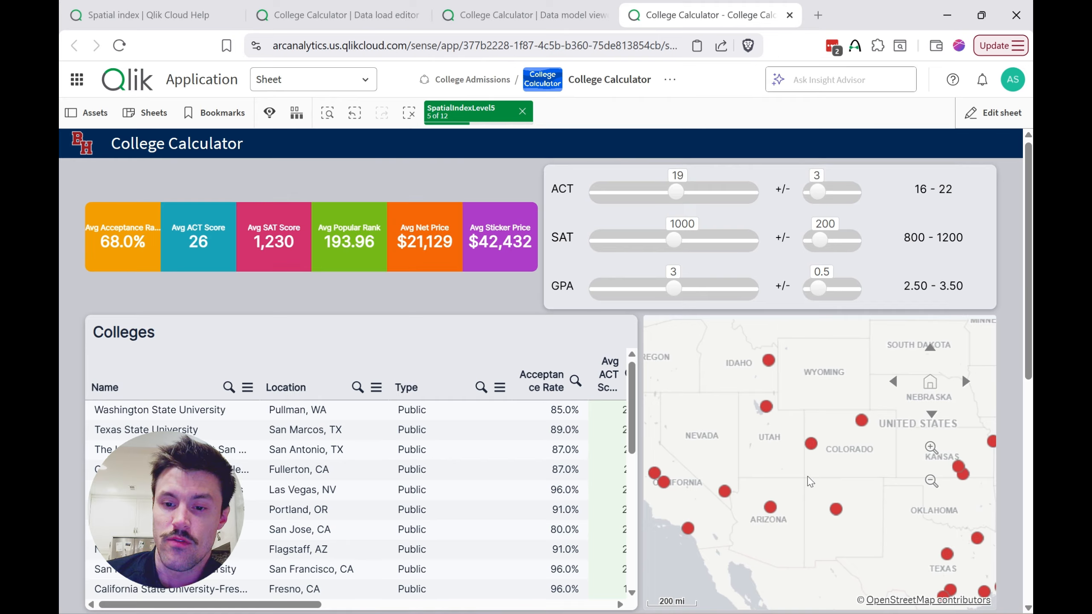
Step: Lasso-select the colleges in Idaho, Utah, Colorado, Arizona and New Mexico on the map, then clear the Name selection
left_click(785, 549)
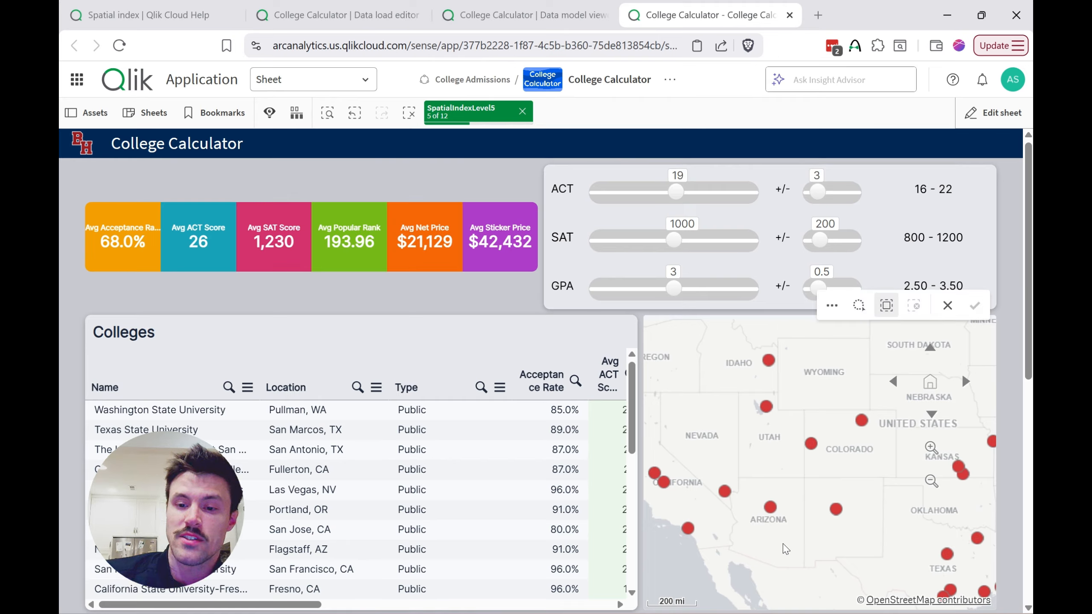
mouse_move(808, 336)
left_mouse_down()
mouse_move(708, 374)
mouse_move(892, 466)
left_mouse_up()
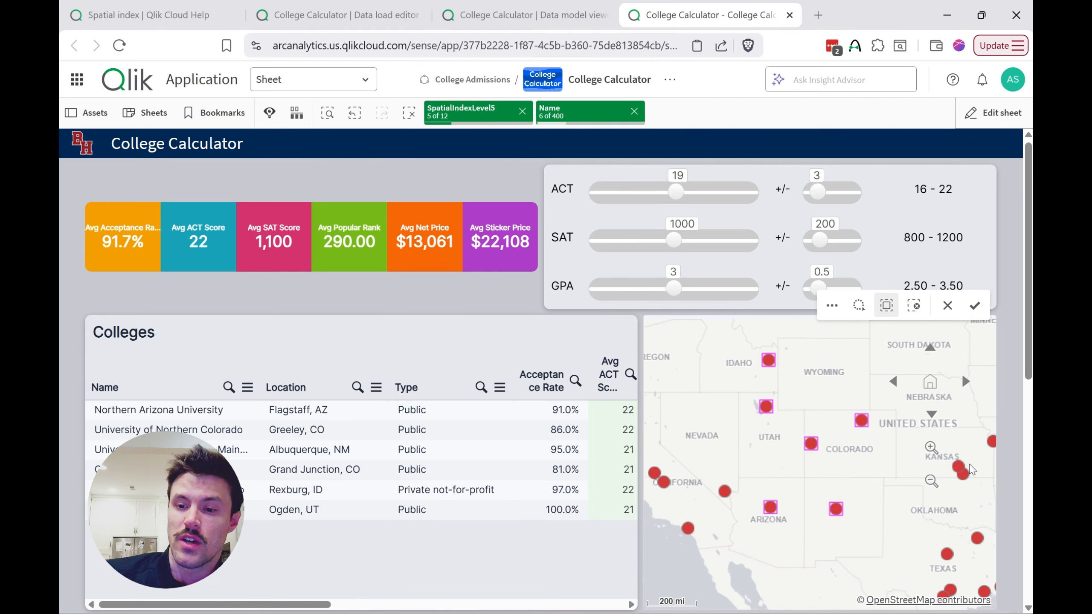
left_click(975, 305)
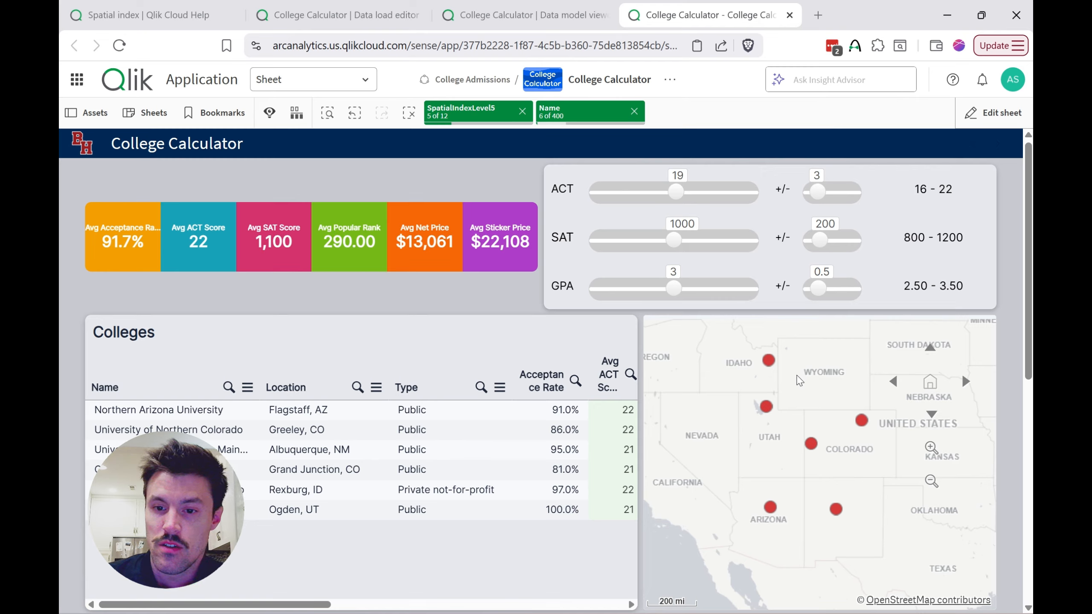
mouse_move(795, 381)
left_mouse_down()
mouse_move(824, 365)
mouse_move(803, 356)
left_mouse_up()
left_click(950, 312)
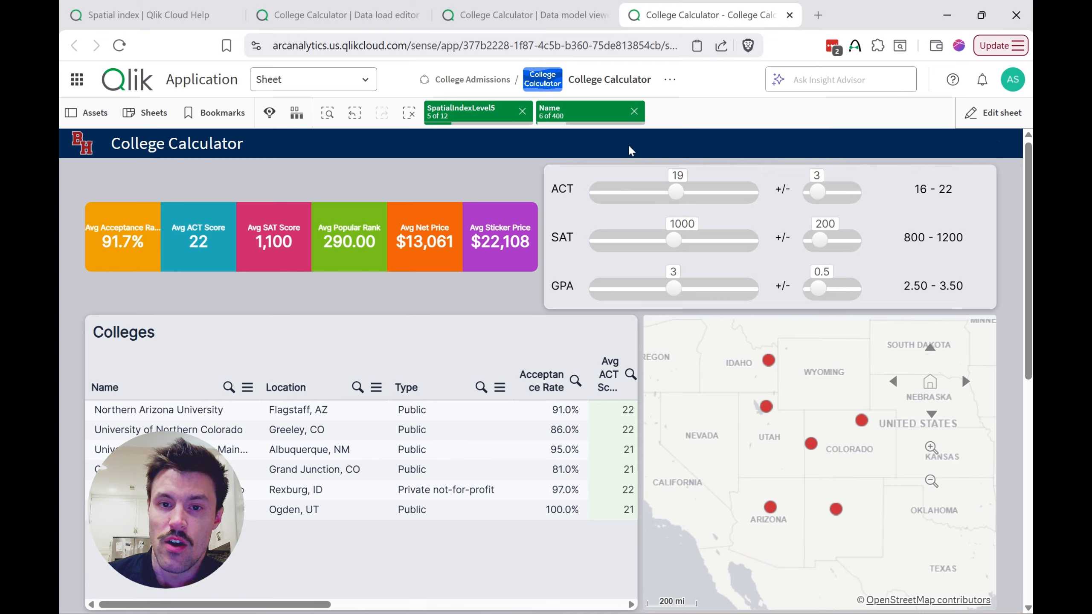
left_click(635, 112)
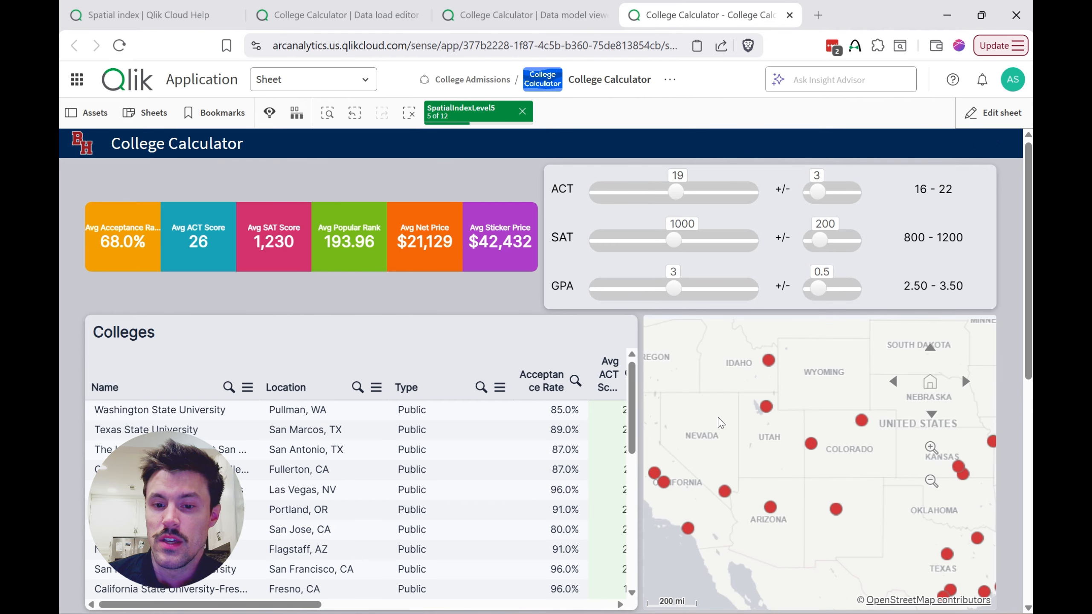
Step: Zoom the map out to the whole of North America to check how the SpatialIndex selection and college averages respond
scroll(721, 423, "down", 5)
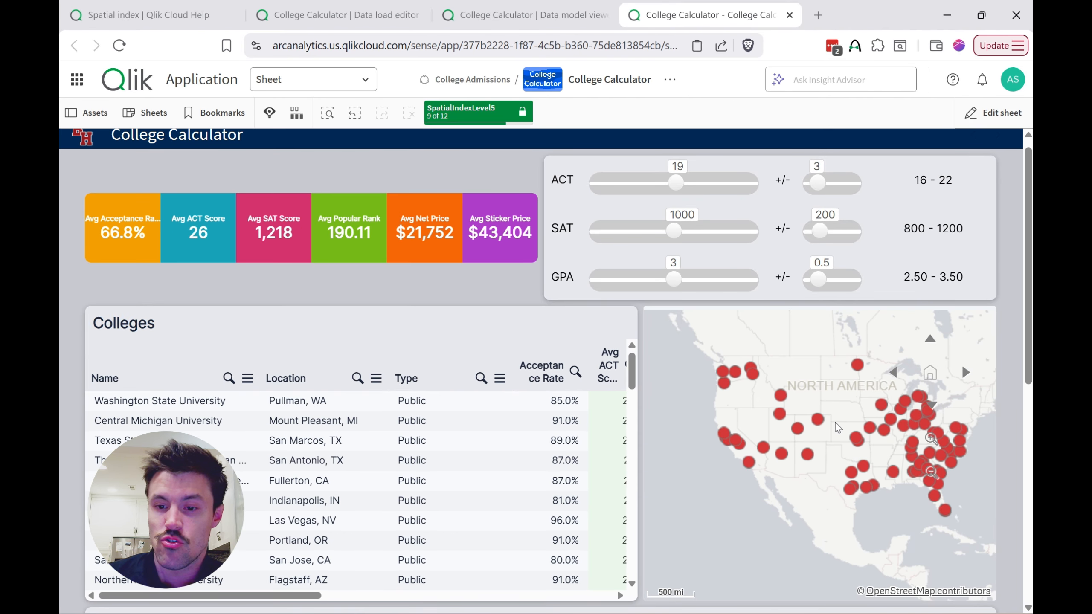
left_click_drag(831, 426, 815, 430)
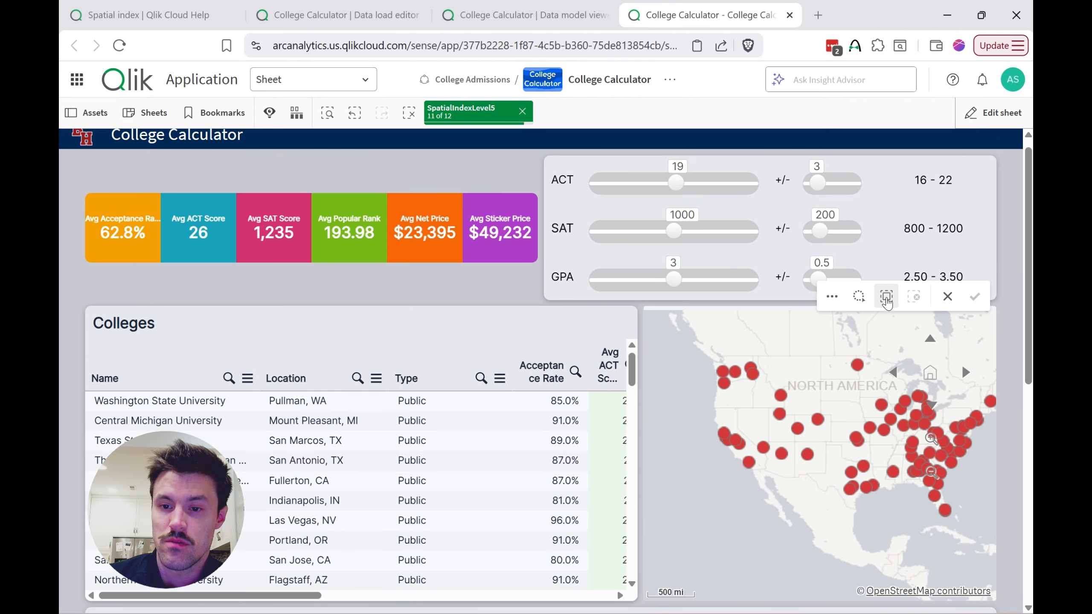
left_click(949, 299)
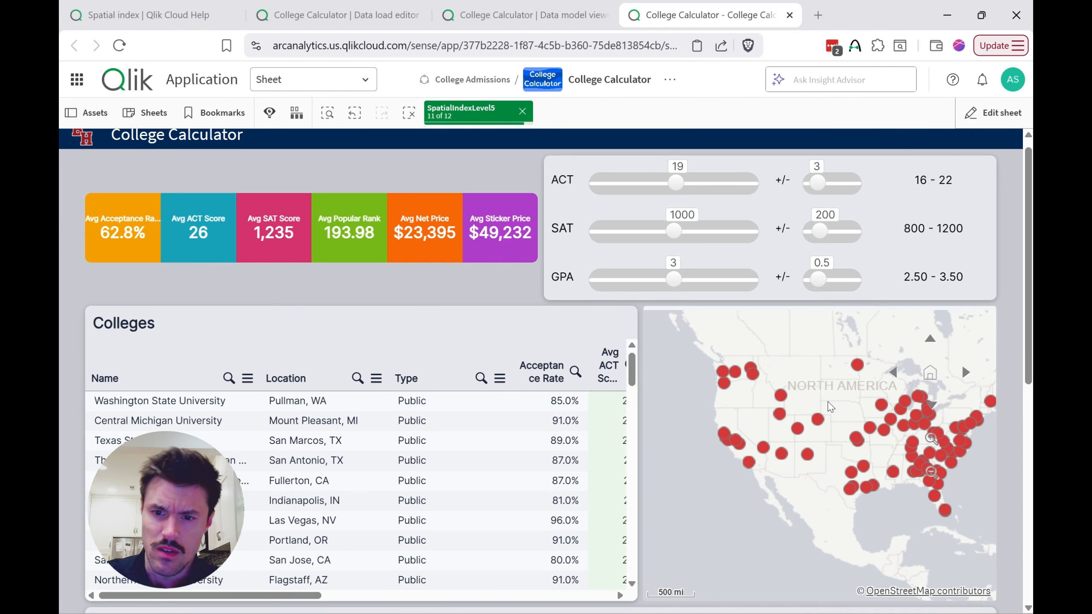
scroll(831, 406, "up", 1)
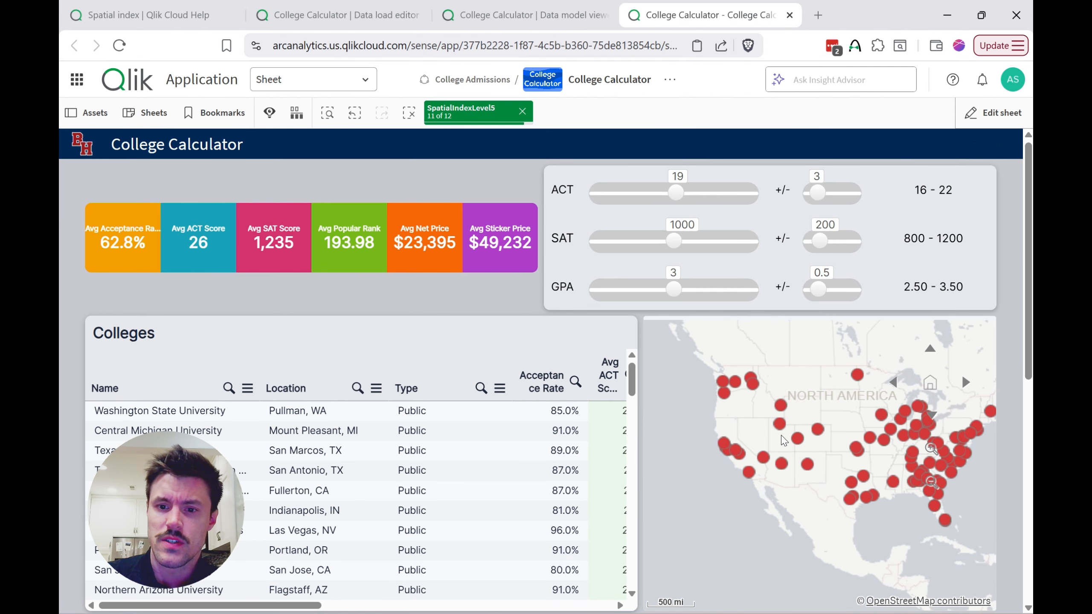